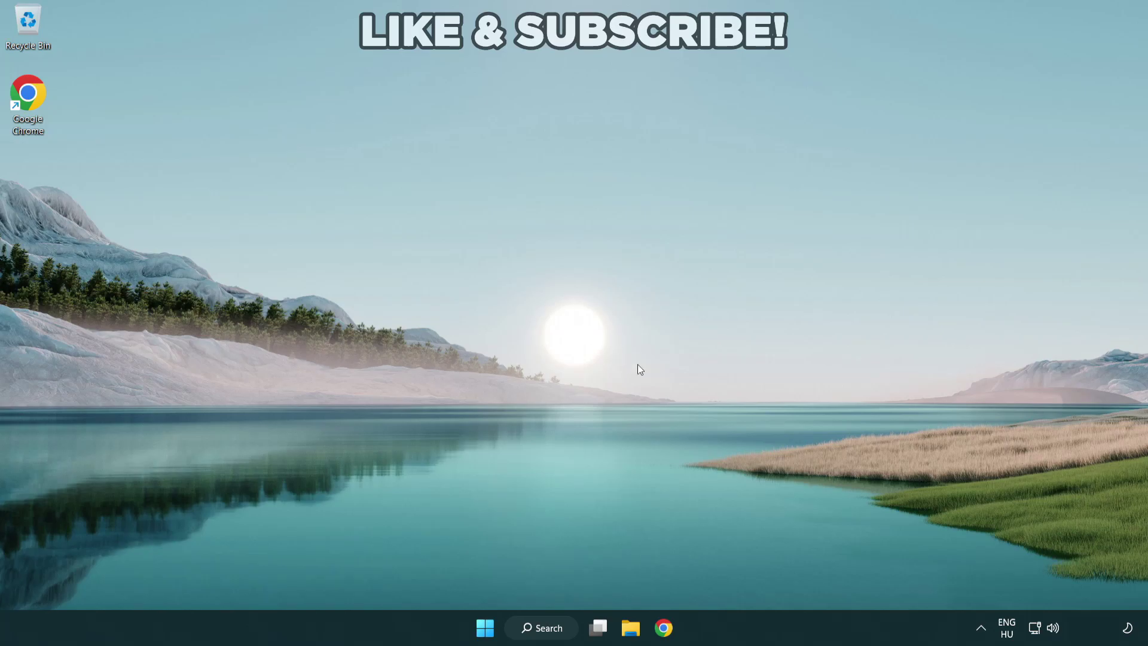
Step: Switch the audio output to Speakers (High Definition Audio Device) in Quick Settings, then dismiss the panel
click(1053, 629)
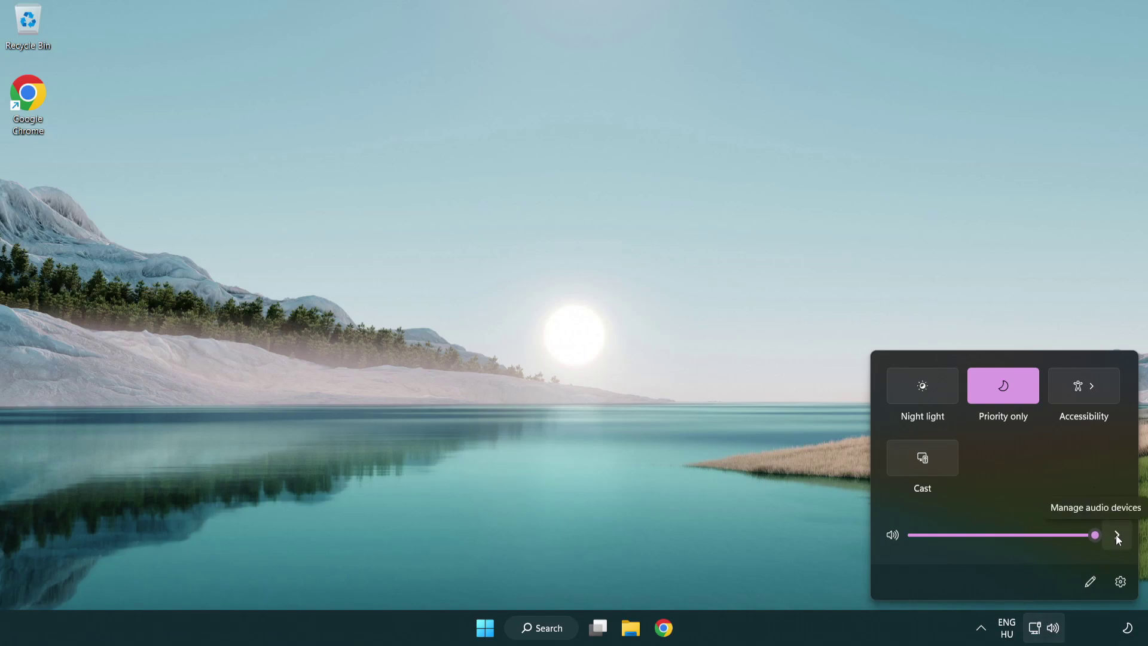
click(1116, 535)
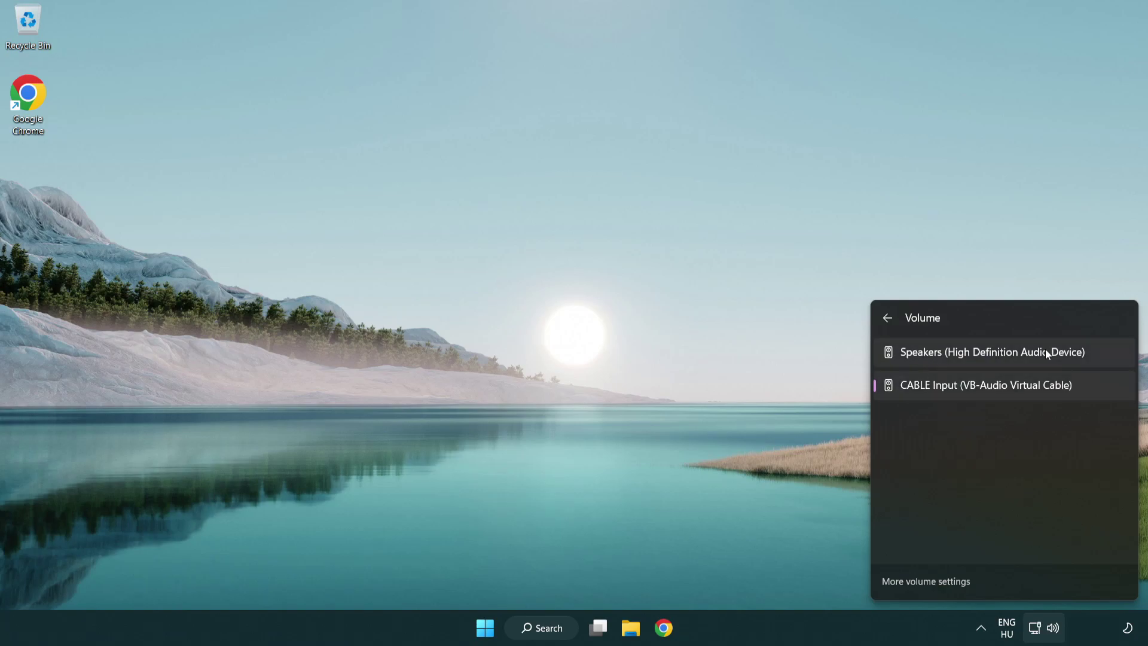
click(1101, 356)
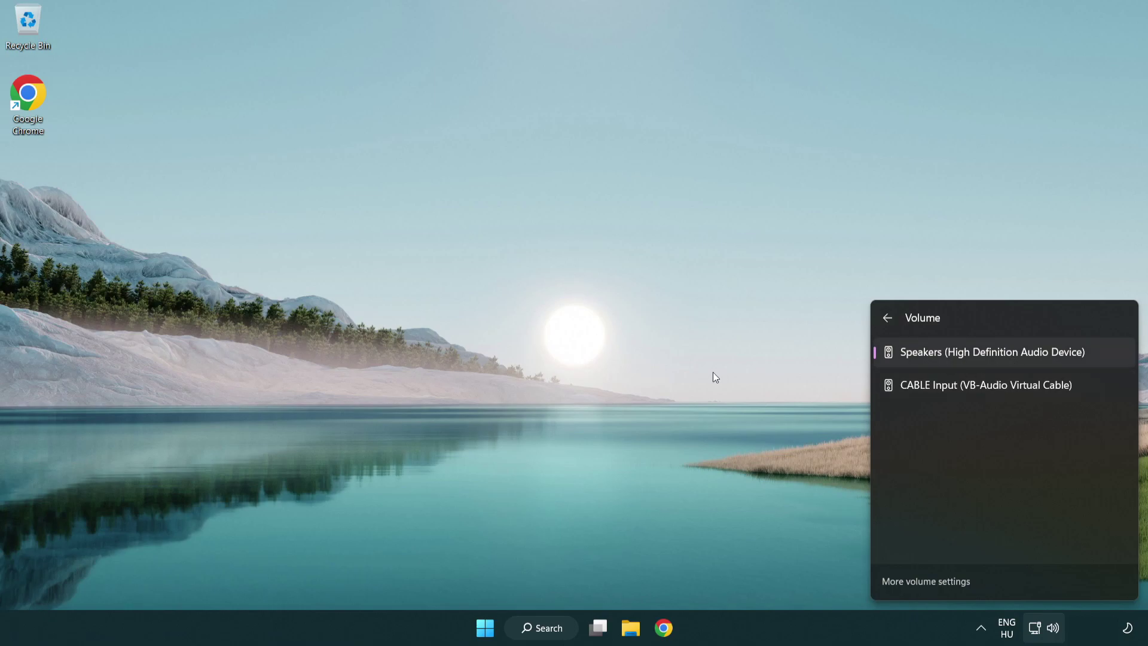
click(601, 341)
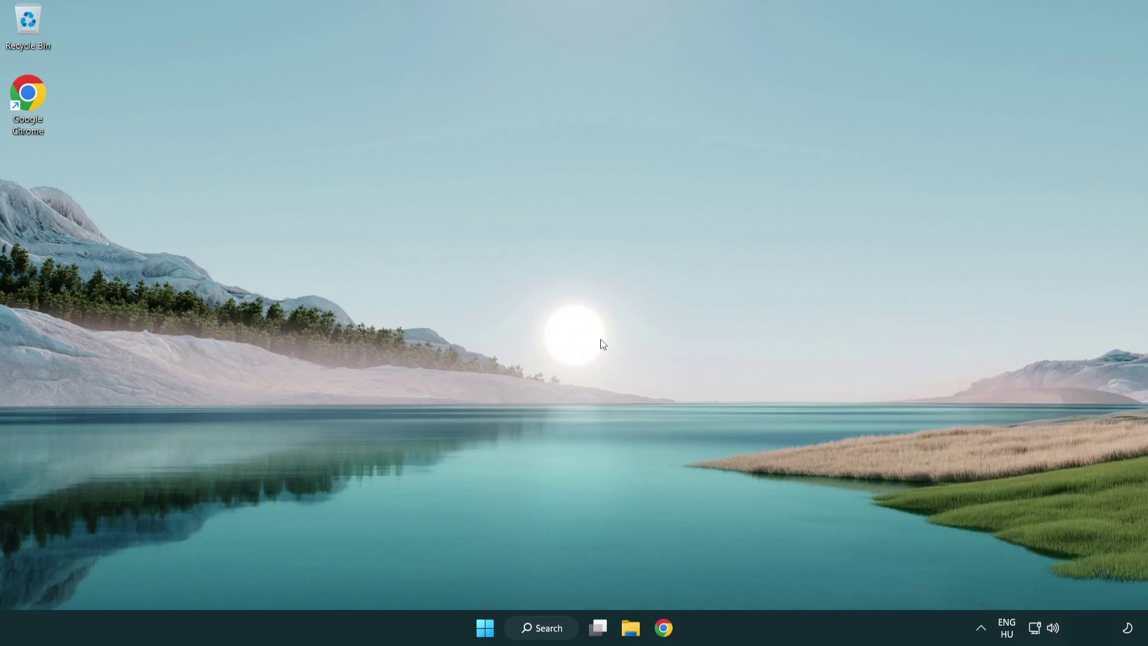
Step: Reset sound devices and app volumes to recommended defaults in the Volume mixer, then close Settings
right_click(1054, 628)
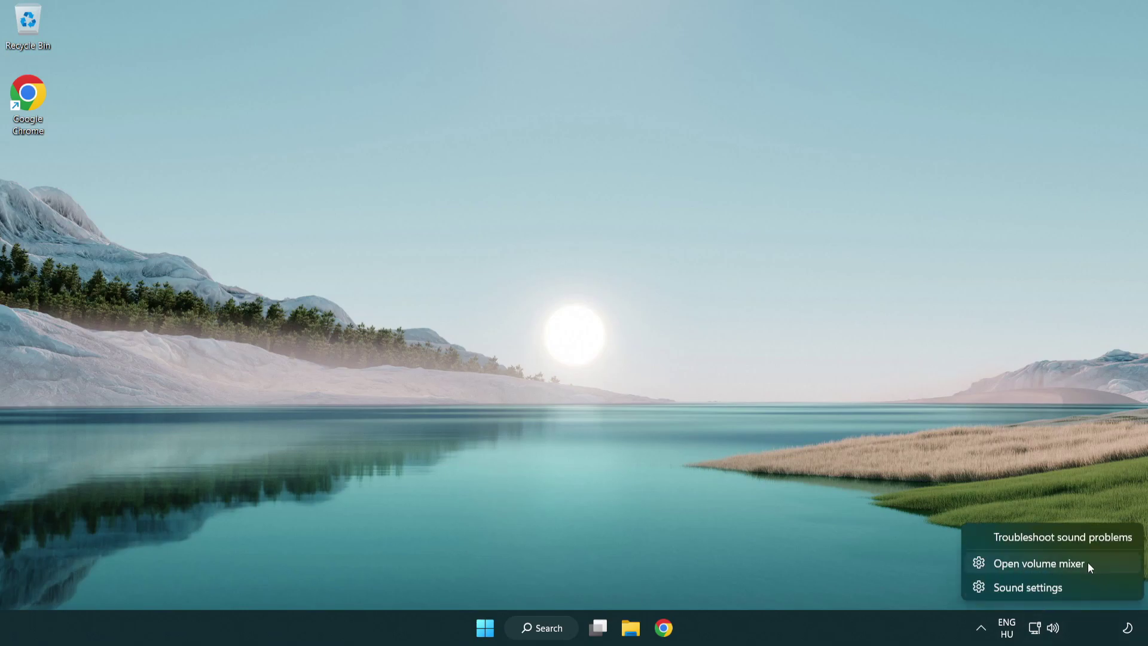
click(1107, 563)
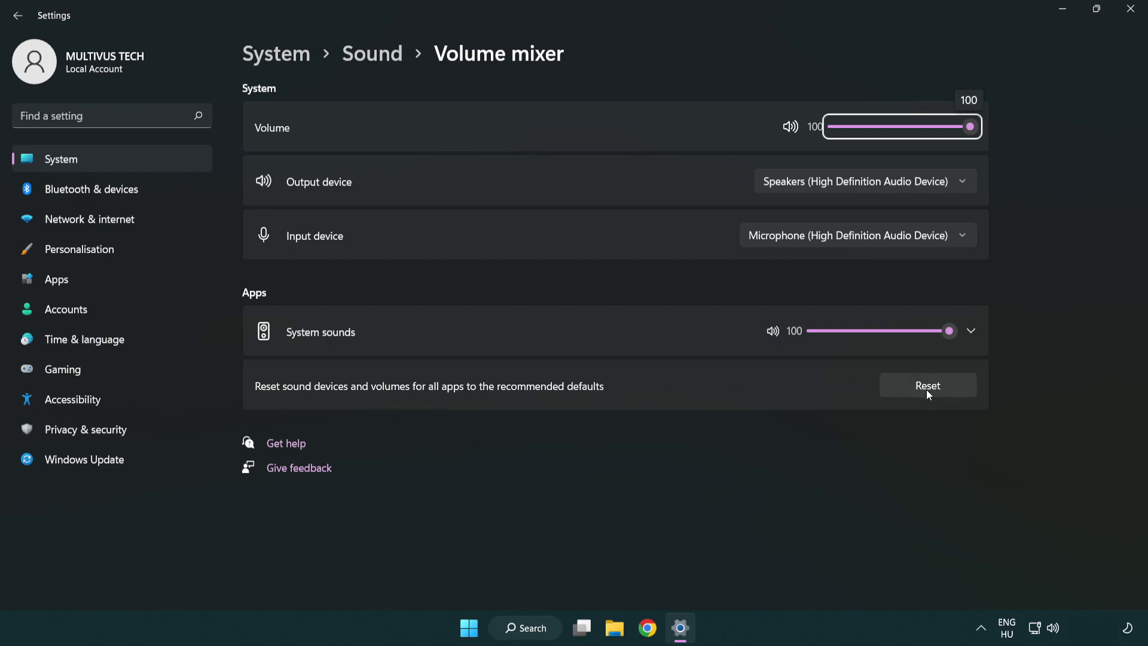
click(959, 389)
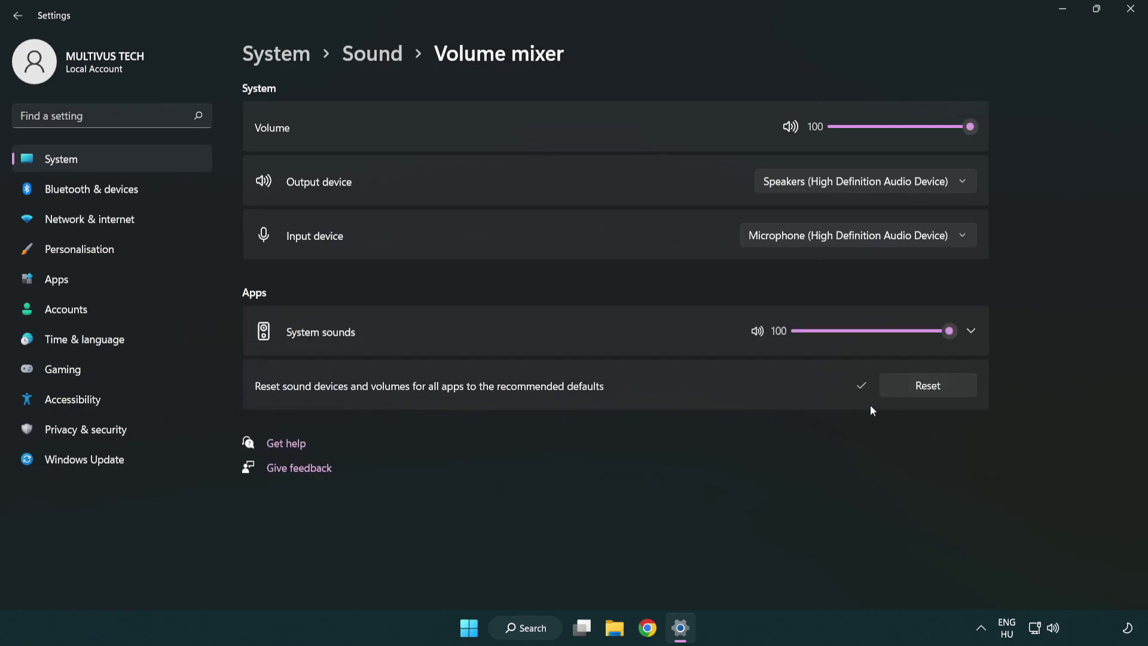
click(1132, 9)
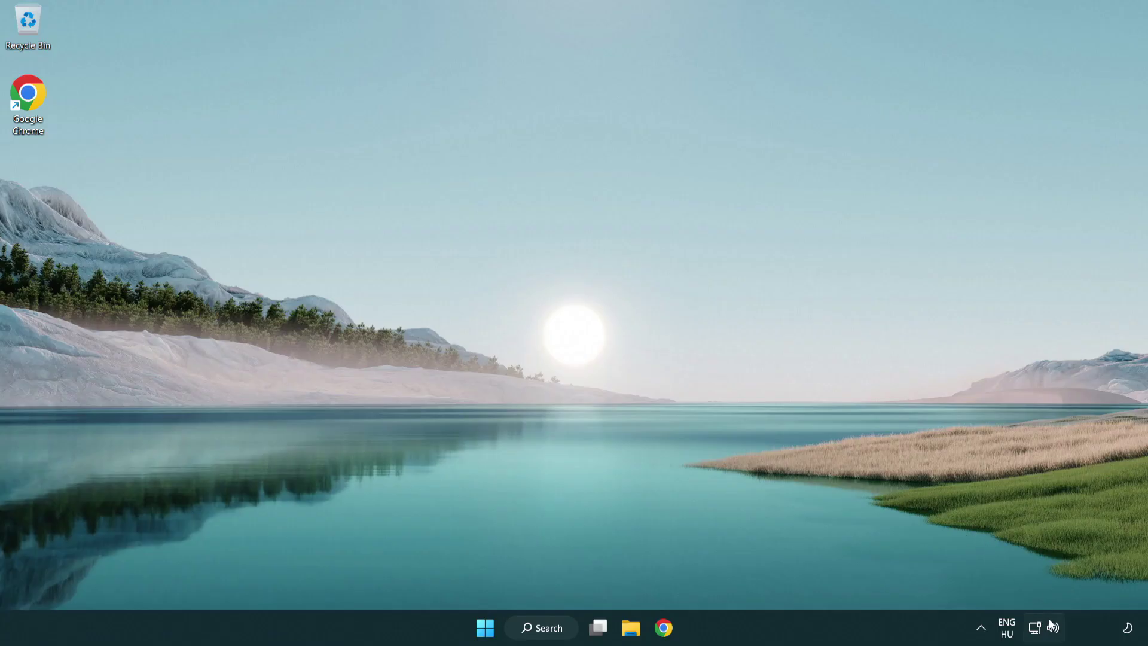
Step: Reopen the System > Sound page and set the output volume slider to 100
right_click(1052, 628)
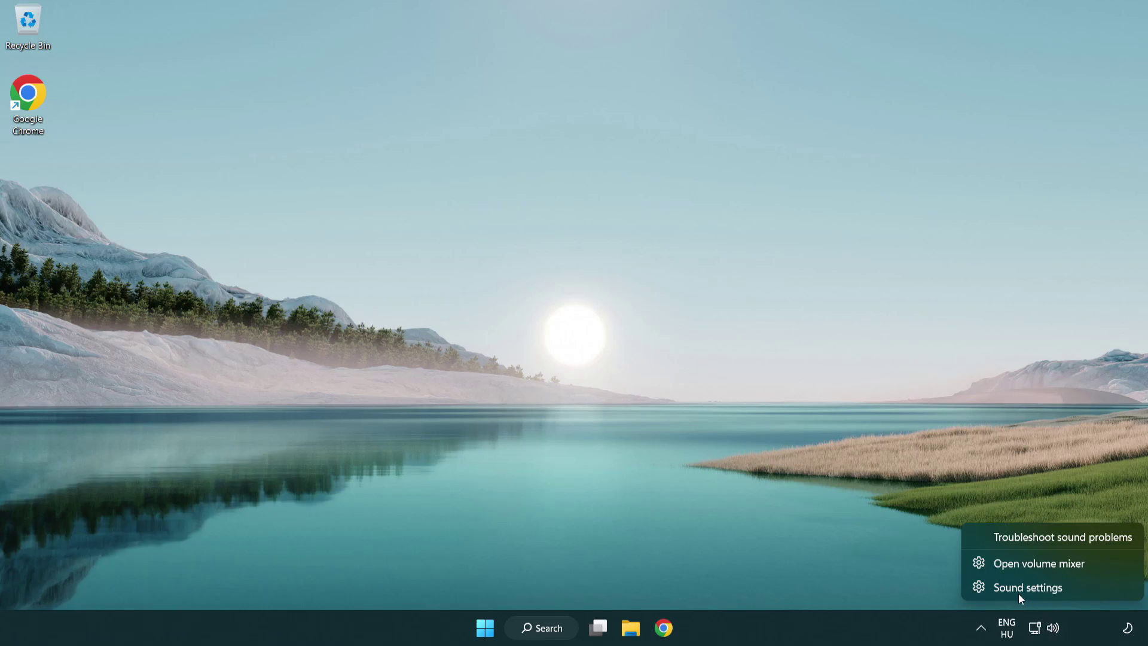
click(1099, 592)
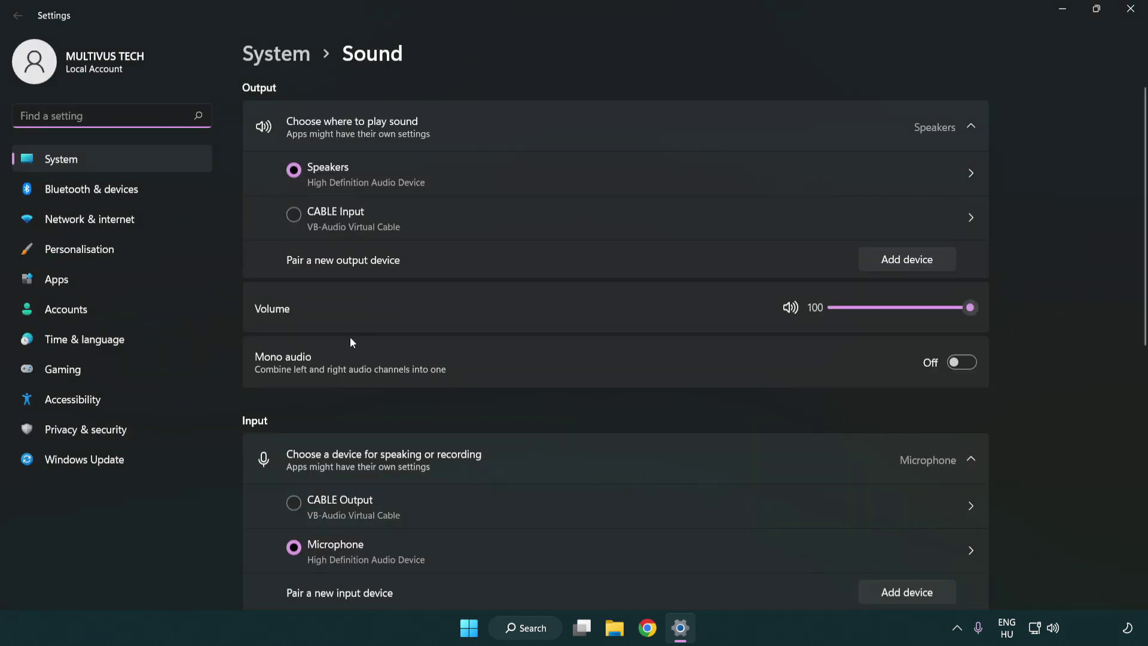
drag(923, 307, 1024, 306)
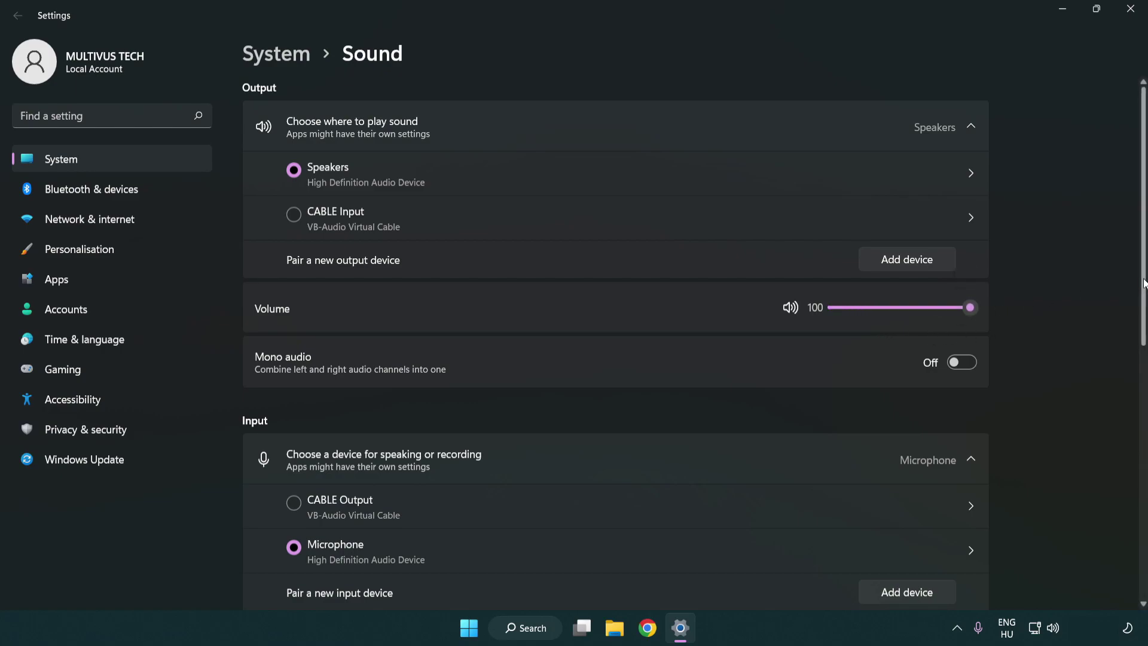
scroll(1144, 283, down, 6)
scroll(1143, 359, down, 3)
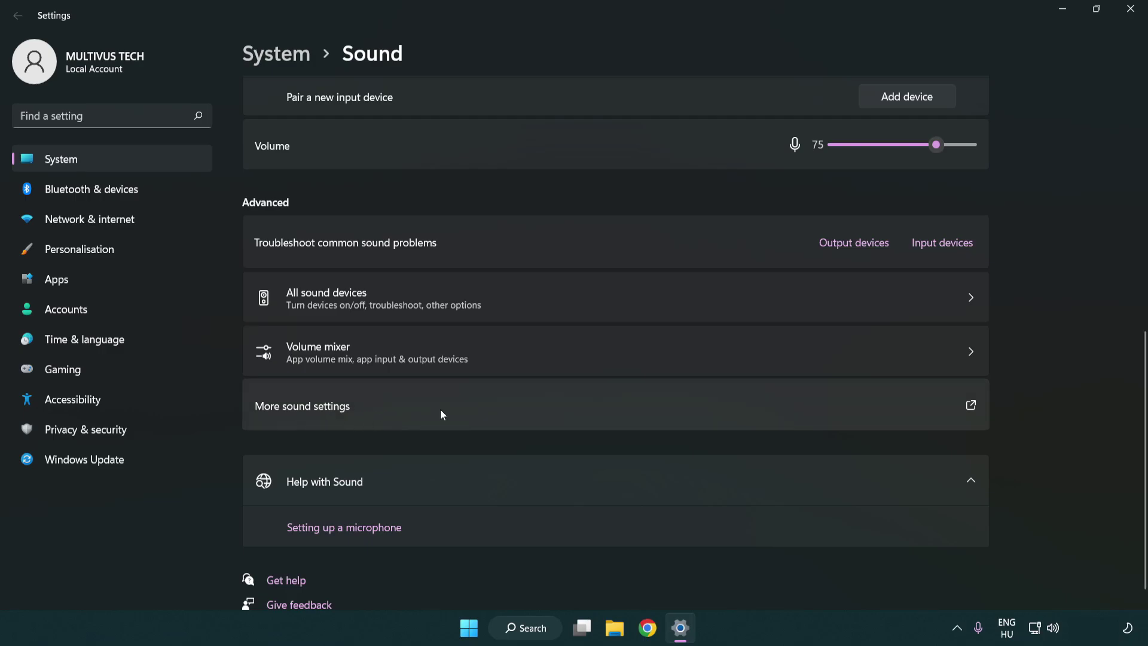
Step: Disable the CABLE Input device on the classic Sound panel's Playback tab, leaving Speakers active
click(440, 410)
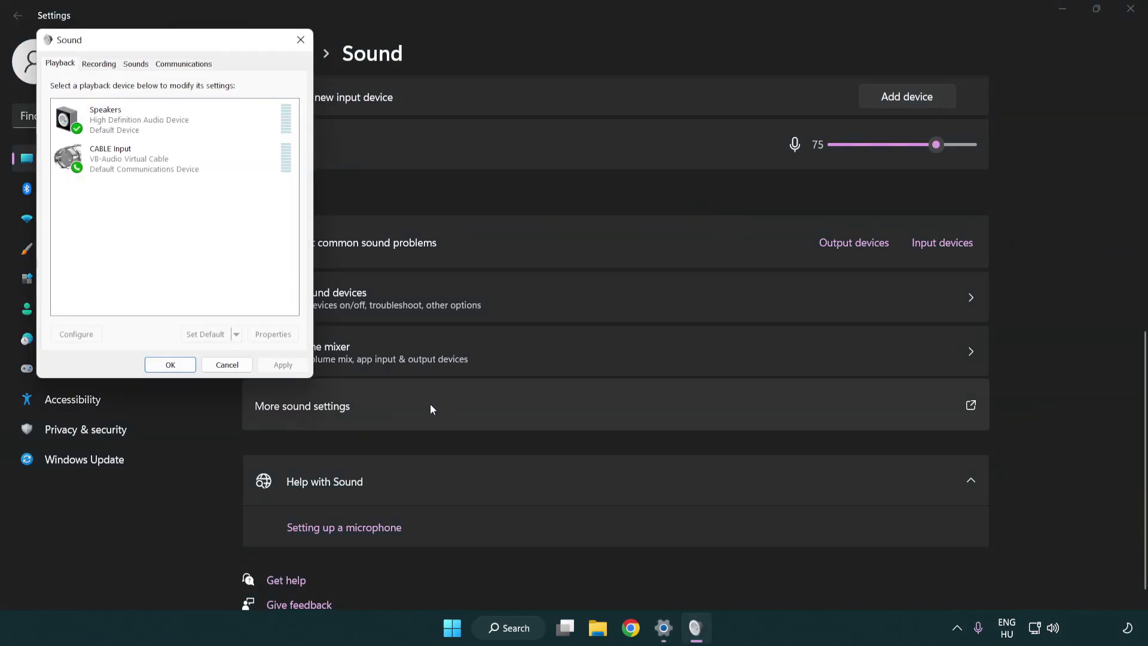
drag(205, 48, 590, 155)
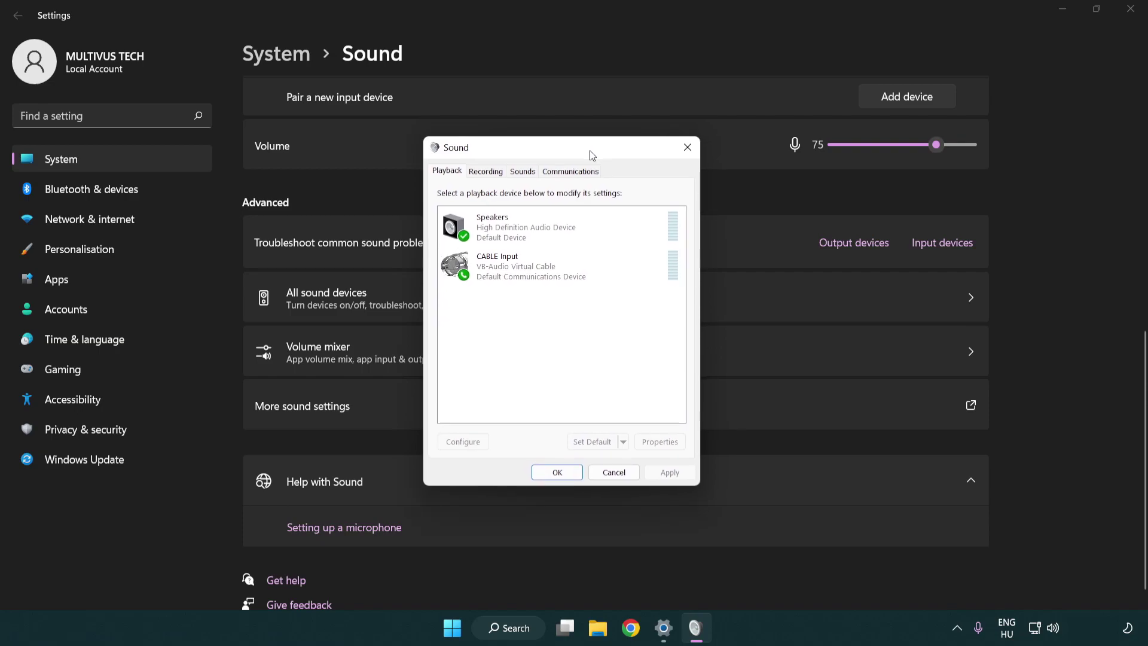
click(550, 275)
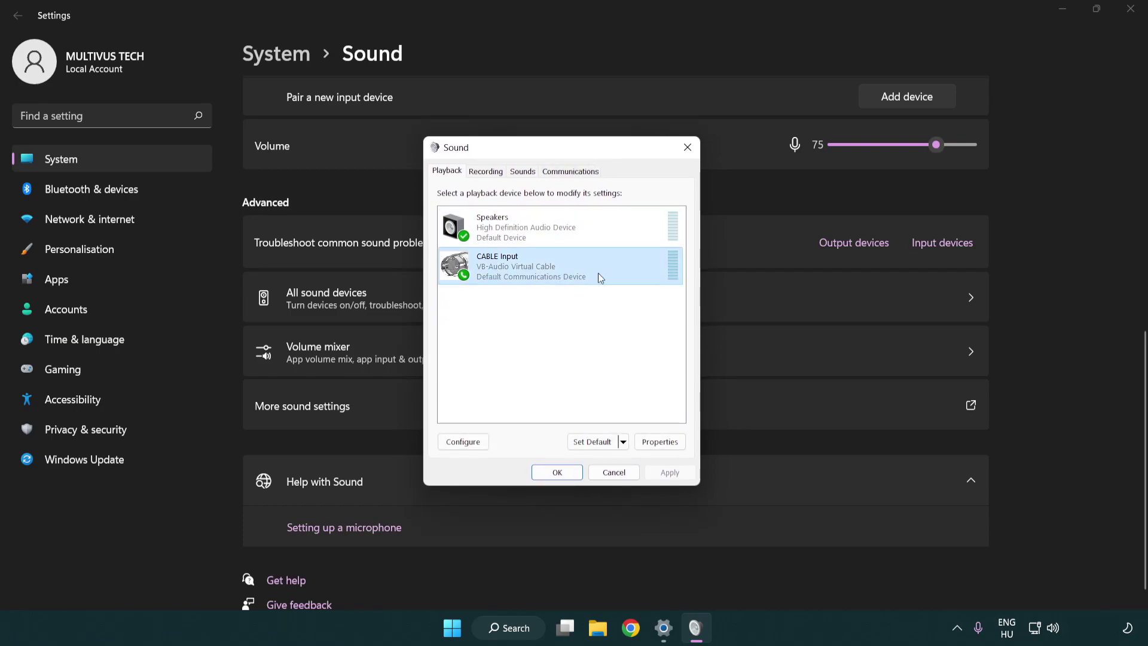
right_click(521, 276)
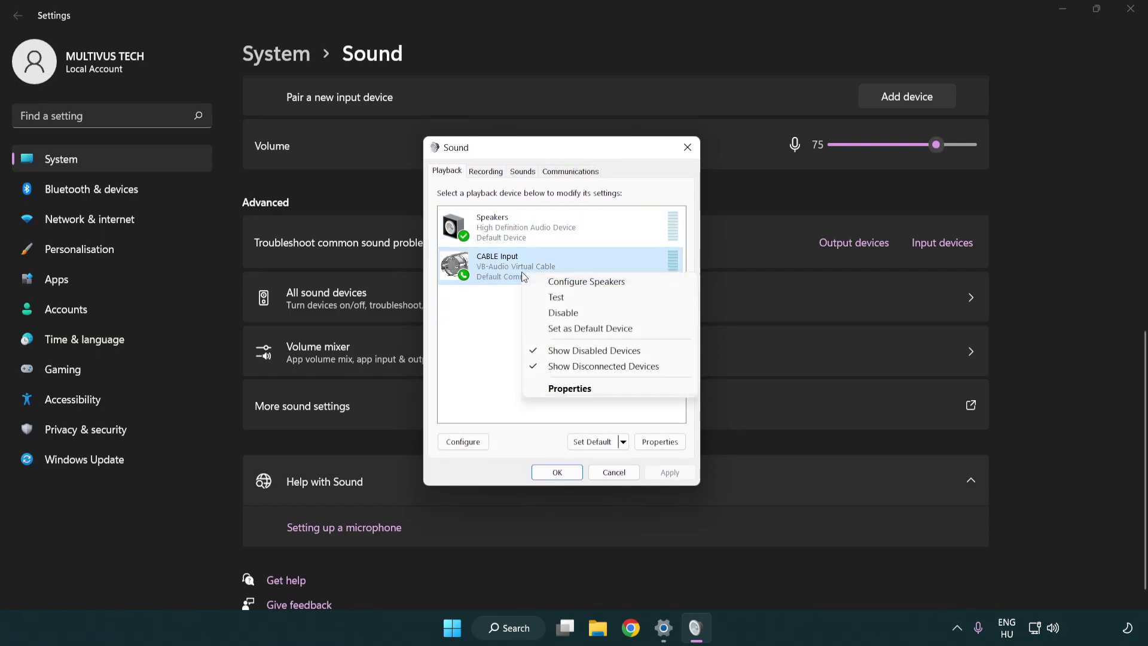
click(593, 313)
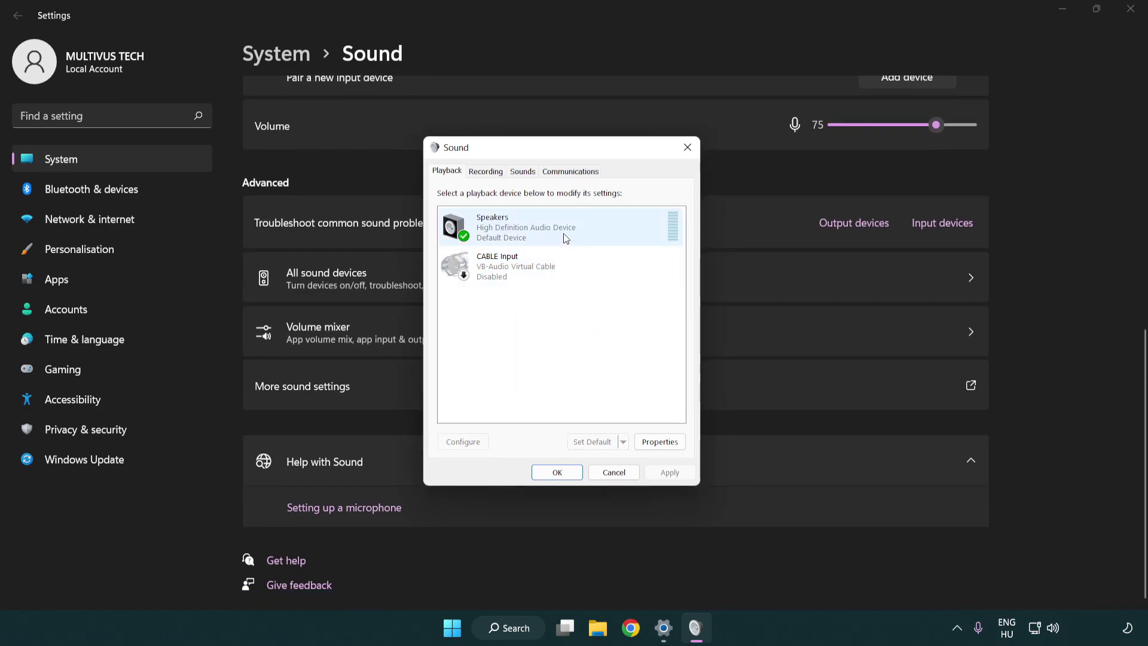
right_click(585, 232)
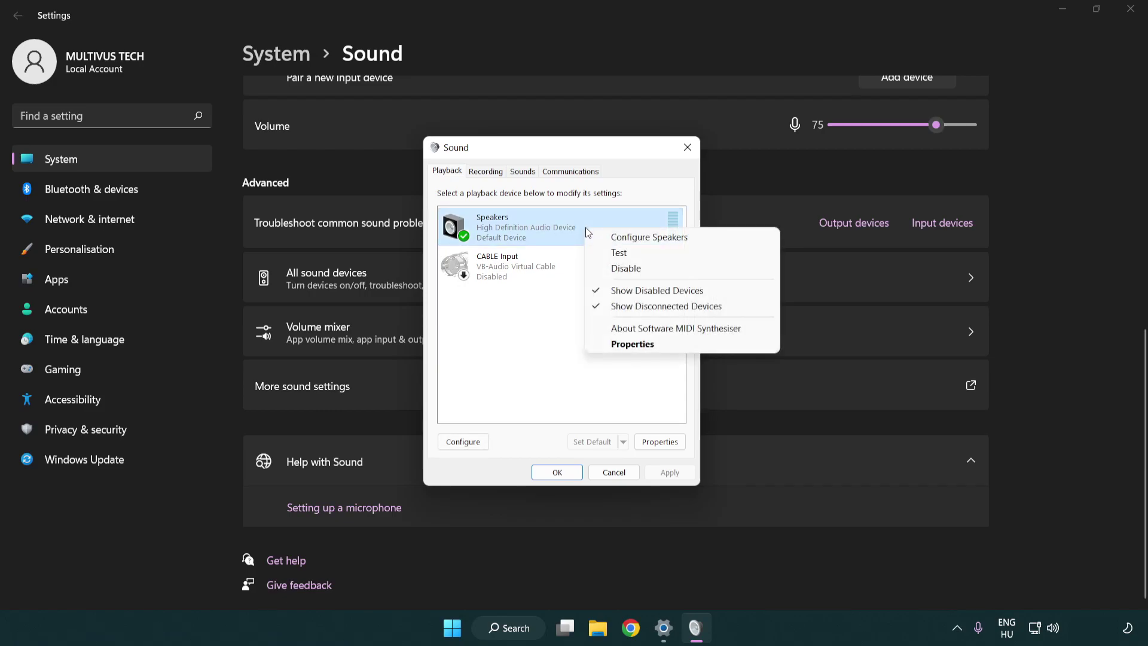
Step: Configure Speakers as 7.1 Surround, keeping all optional speakers and full-range front and surround speakers
click(631, 239)
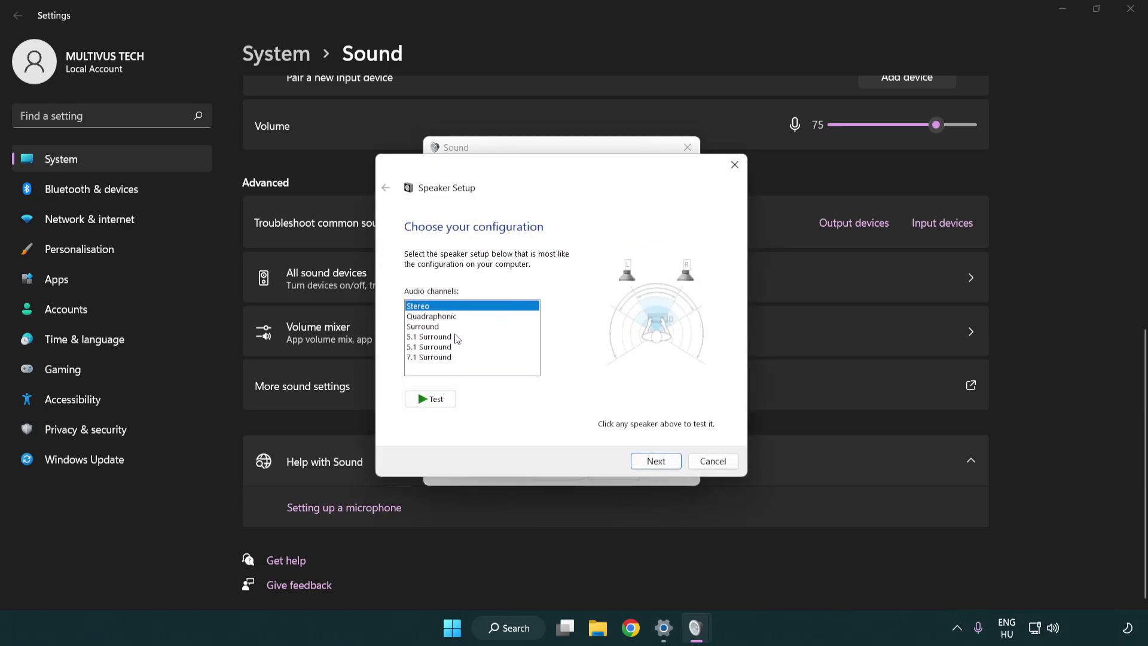
drag(457, 337, 456, 362)
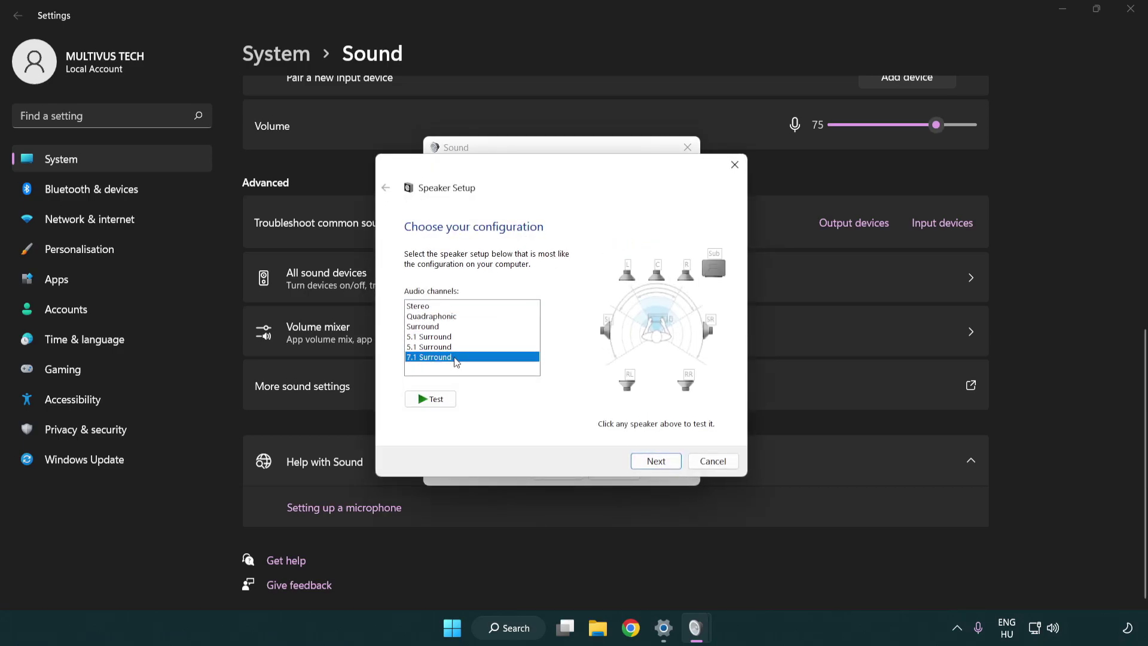
click(655, 461)
click(654, 462)
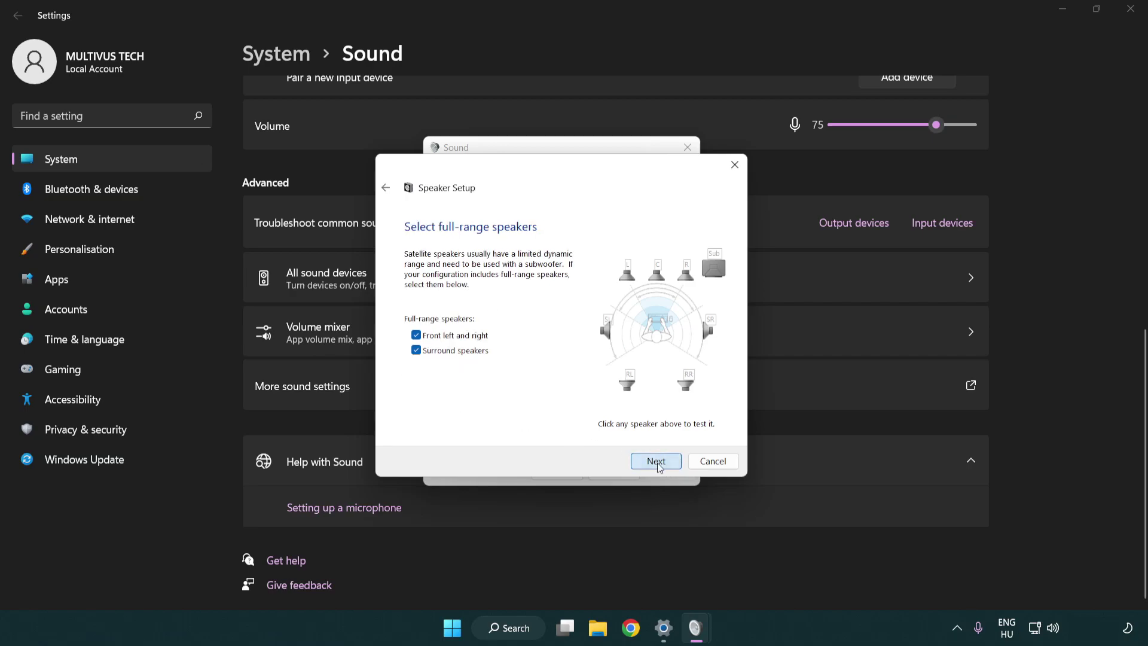
click(641, 459)
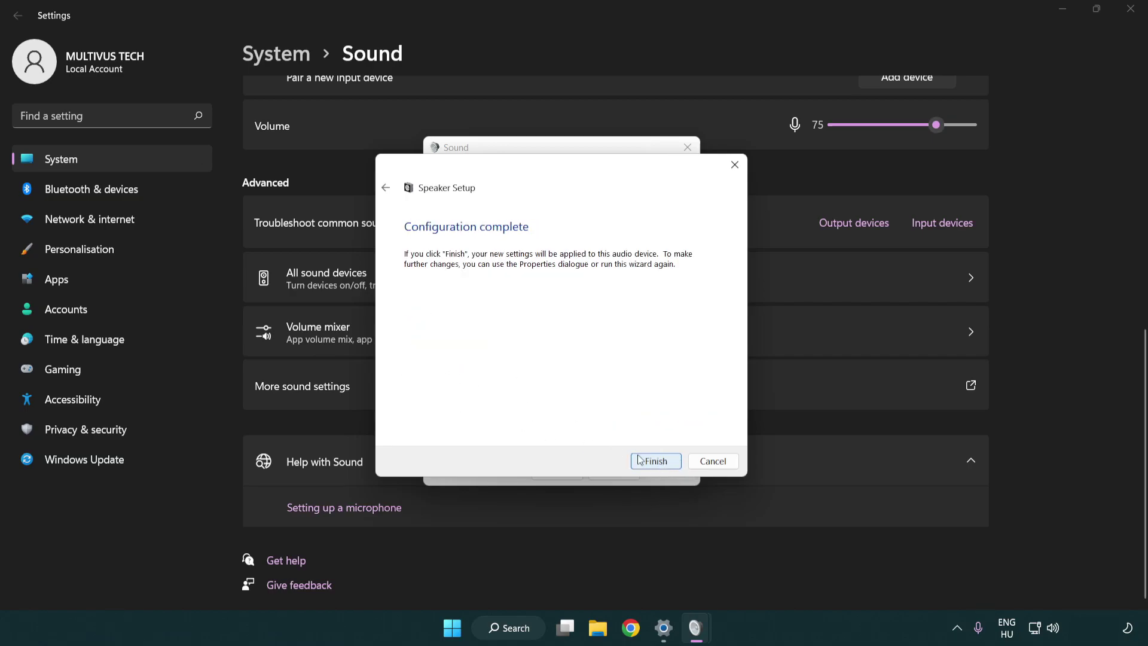
click(637, 459)
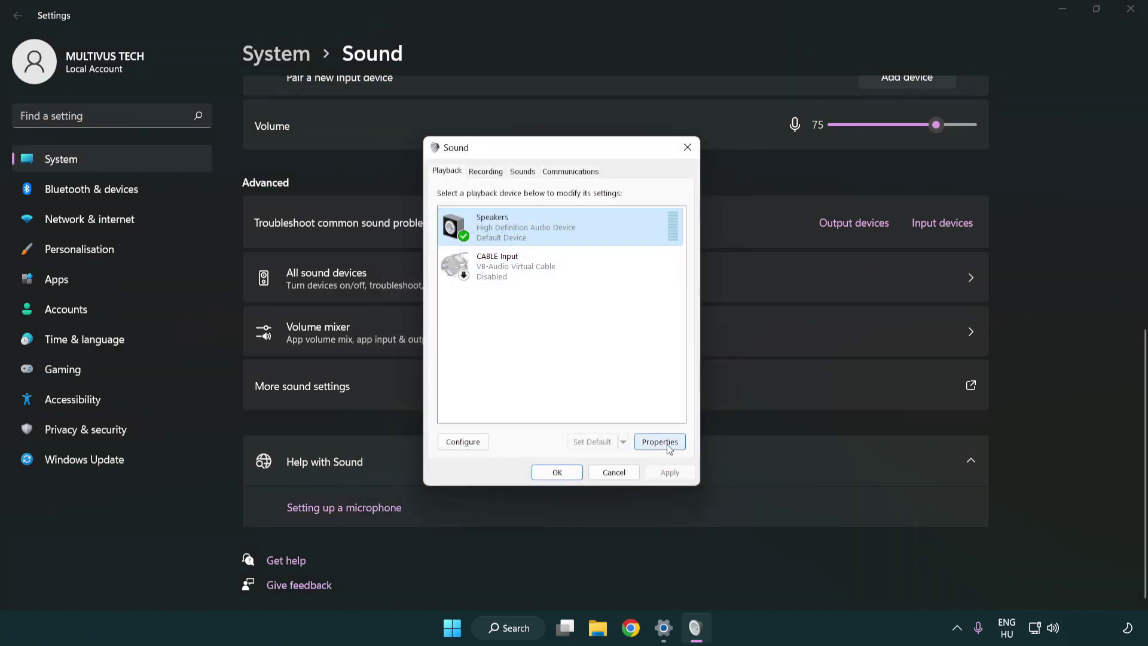
Step: Turn off all audio enhancements in Speakers Properties
click(660, 442)
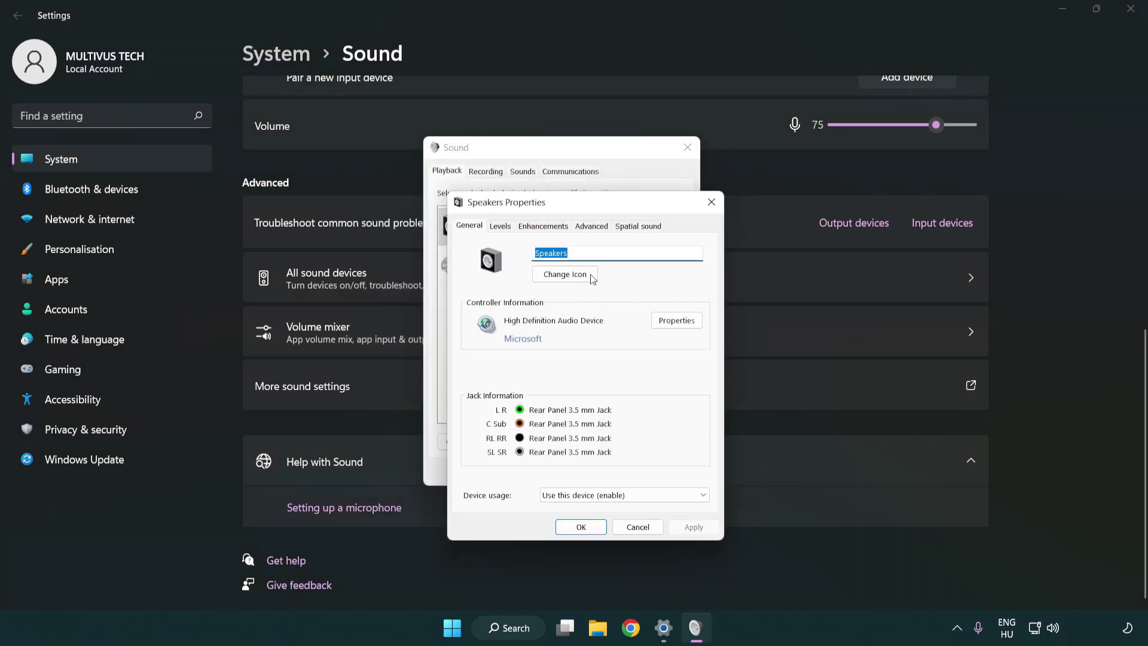
drag(578, 206, 559, 157)
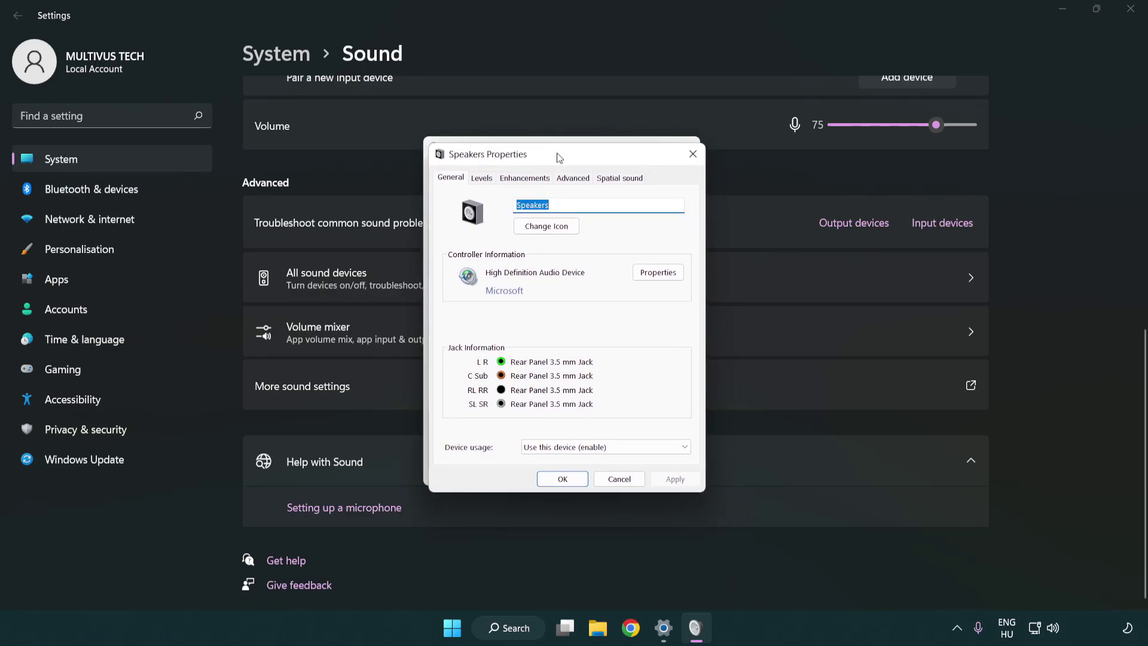
click(524, 177)
click(453, 239)
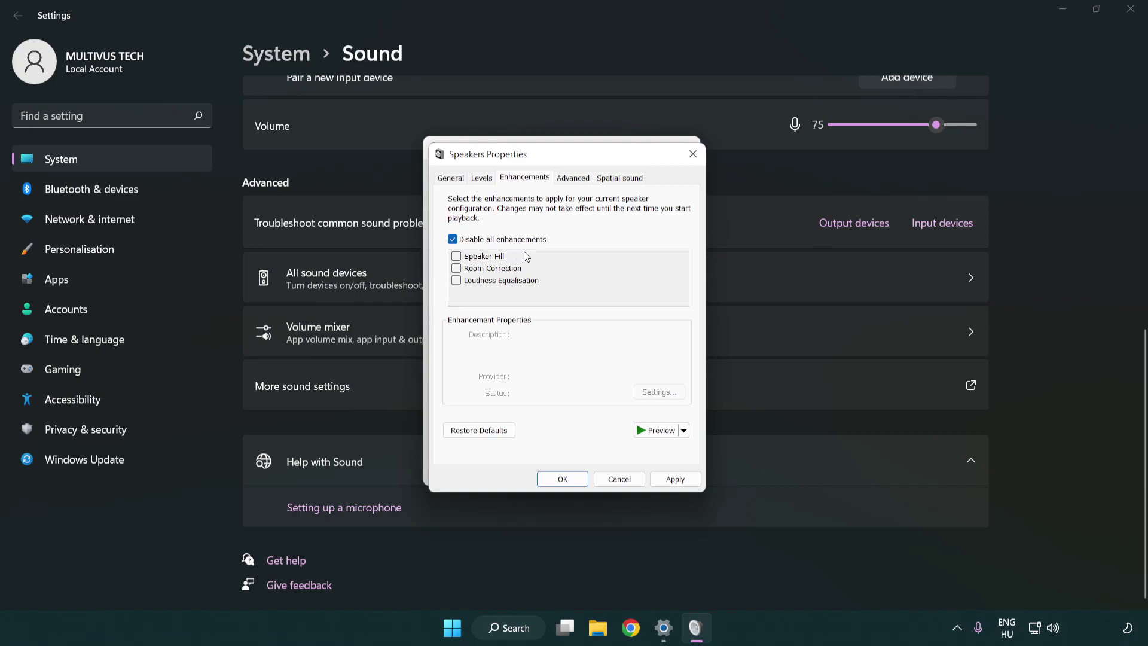
Step: Keep the default format at 16 bit, 48000 Hz (DVD Quality), apply it, and close the Sound dialogs
click(574, 179)
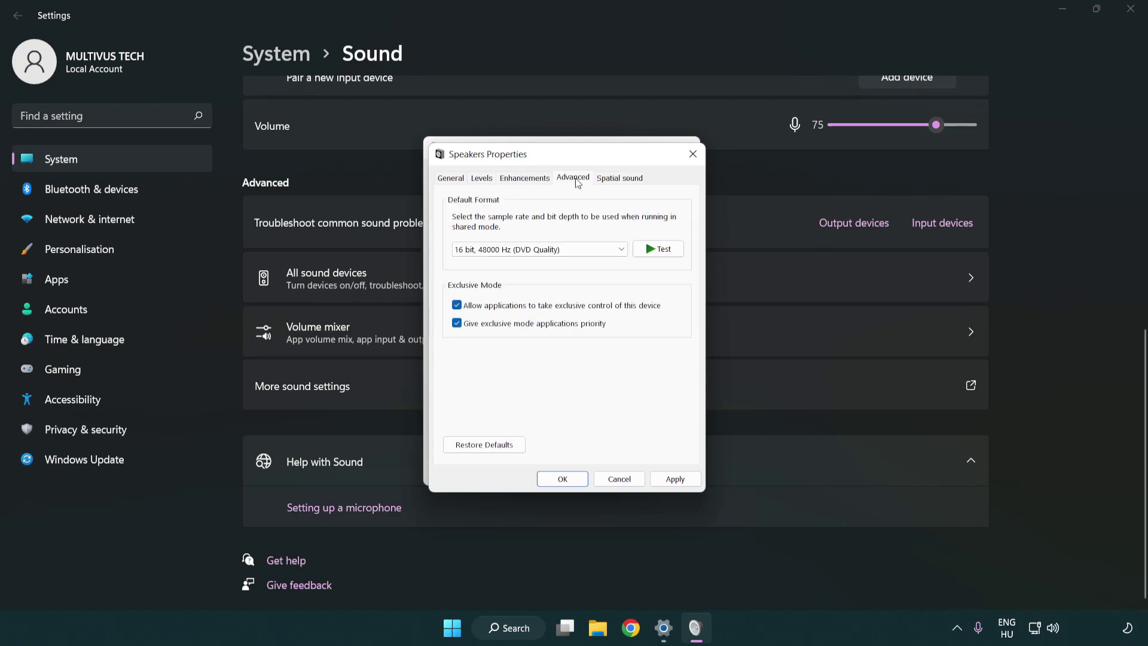
click(508, 249)
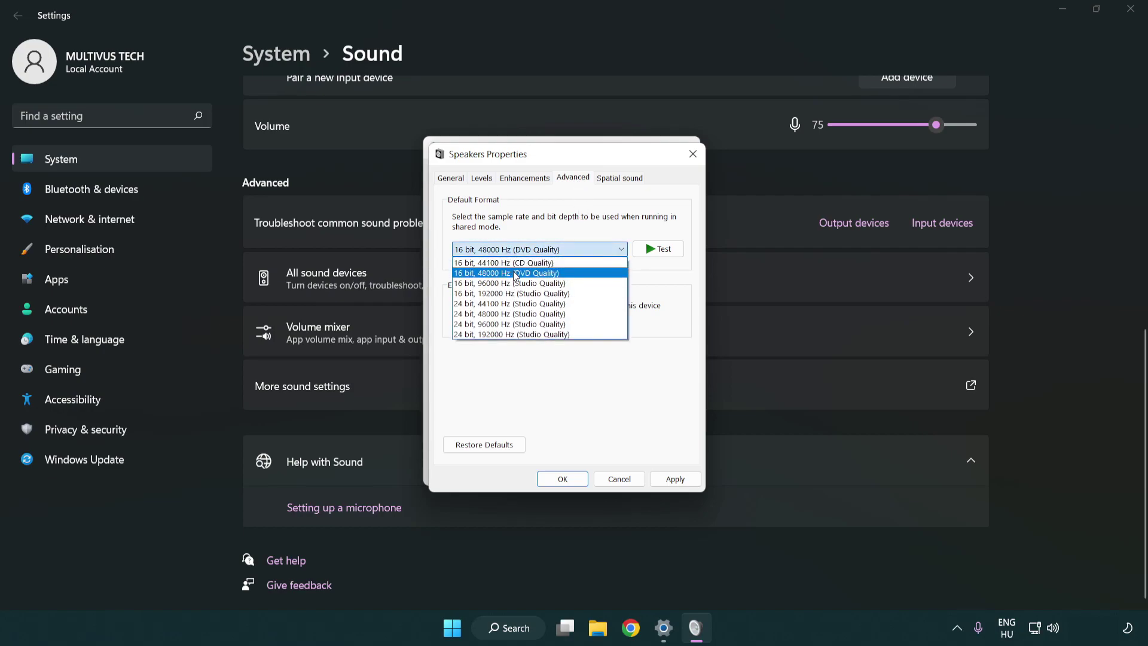
click(515, 274)
click(673, 481)
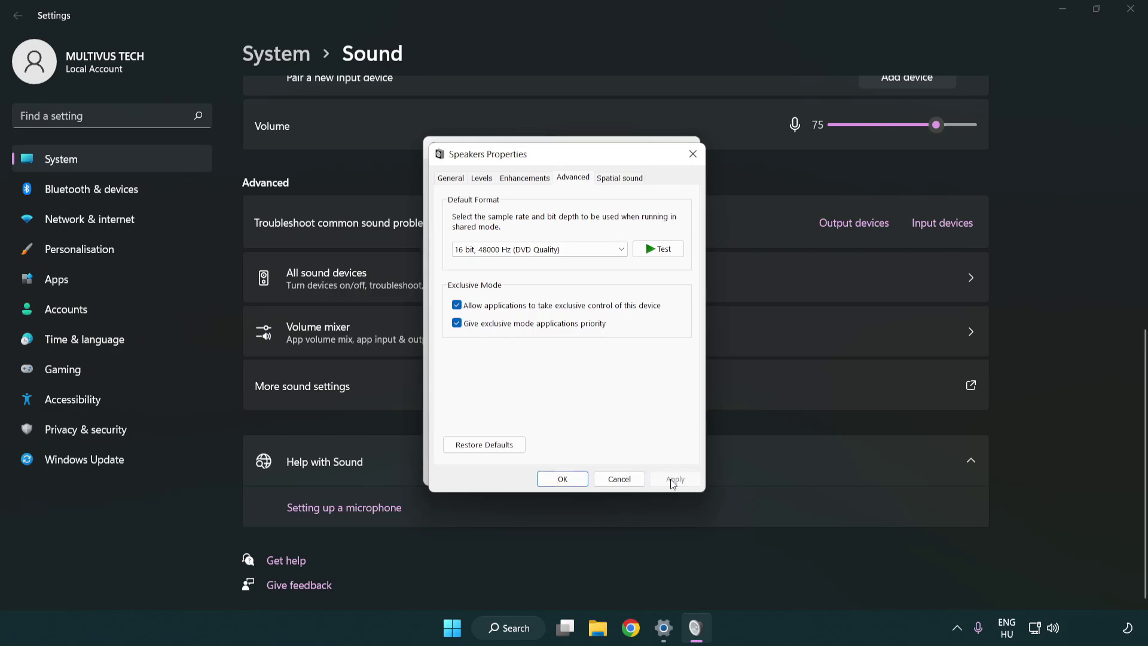
click(565, 480)
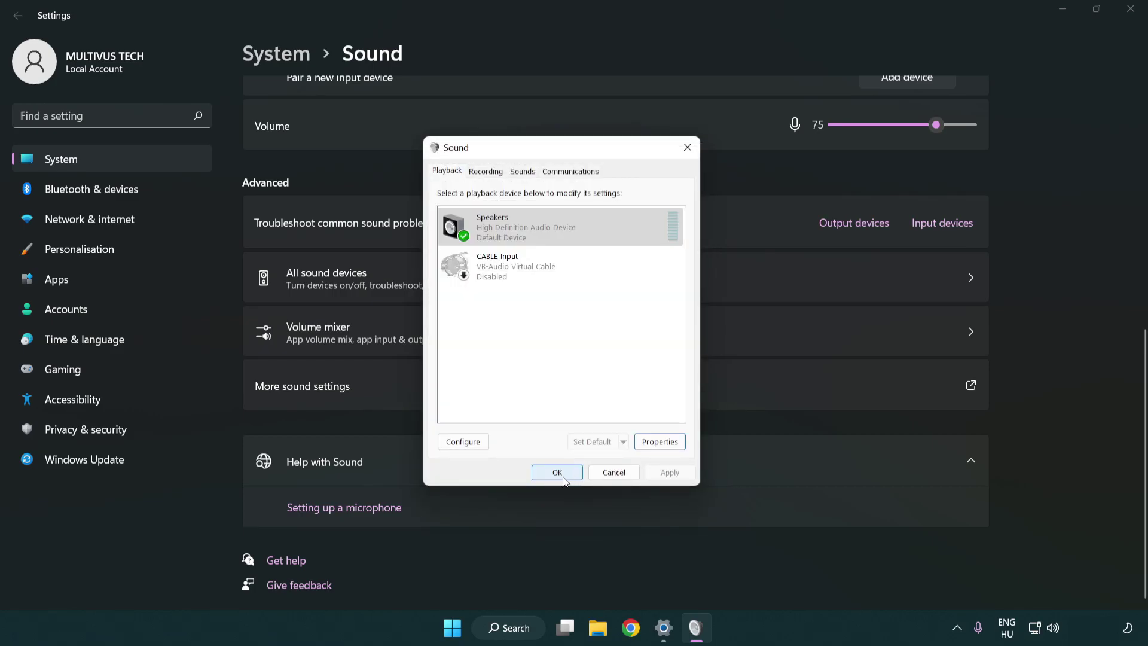
click(558, 475)
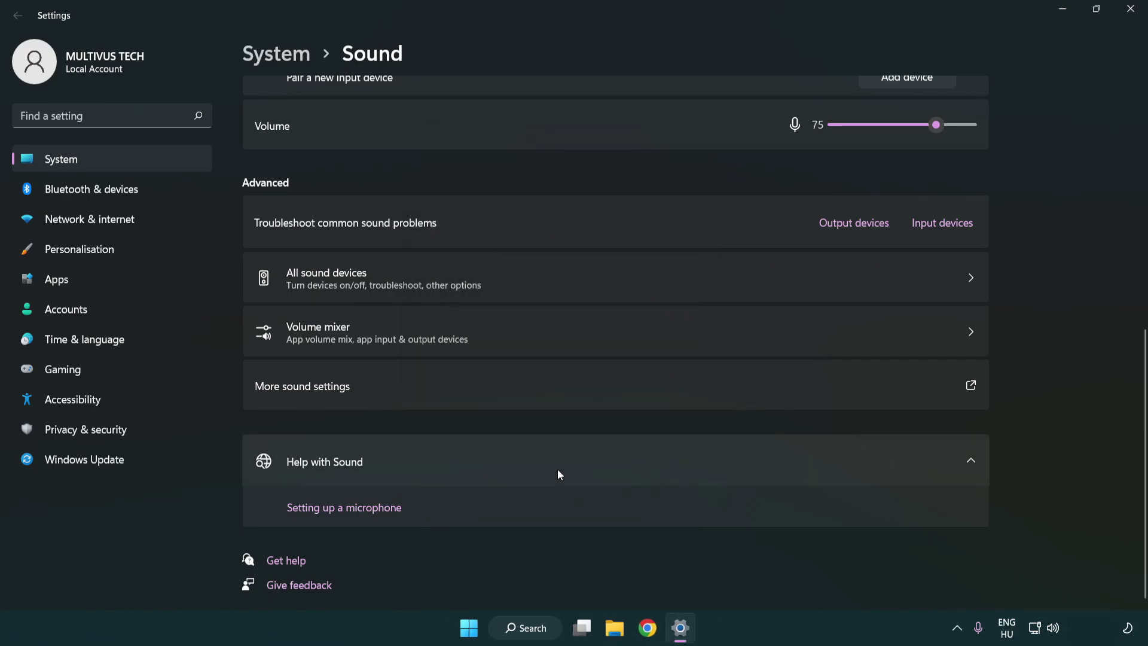
Step: Close Settings and search Windows for 'device manager'
click(1130, 8)
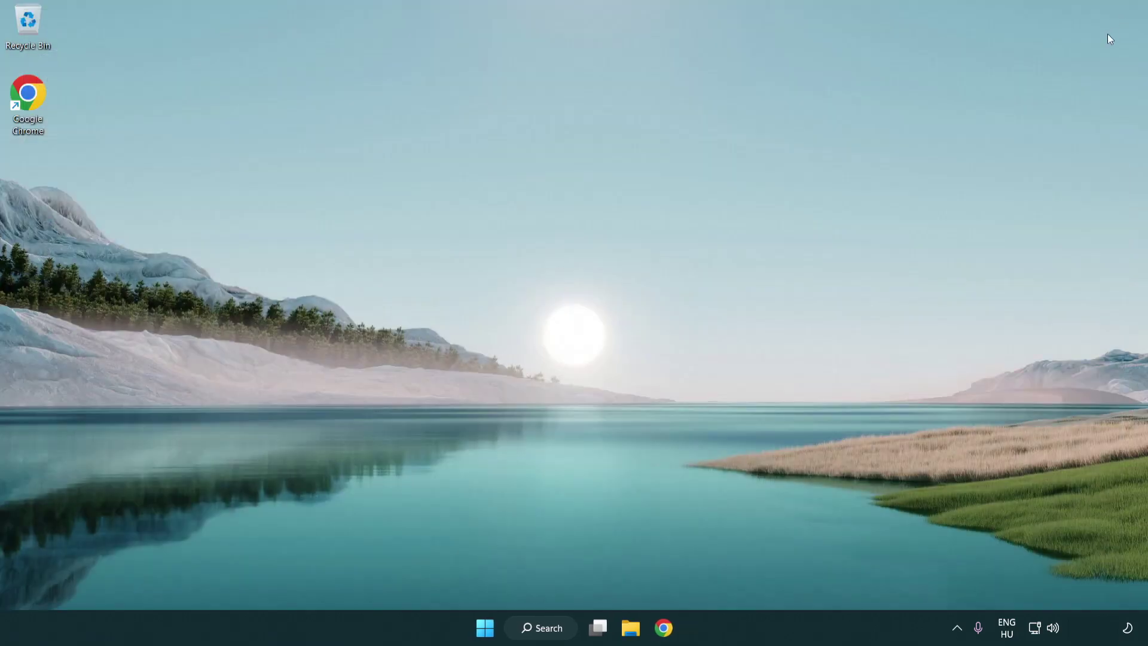
click(486, 628)
click(763, 579)
click(541, 628)
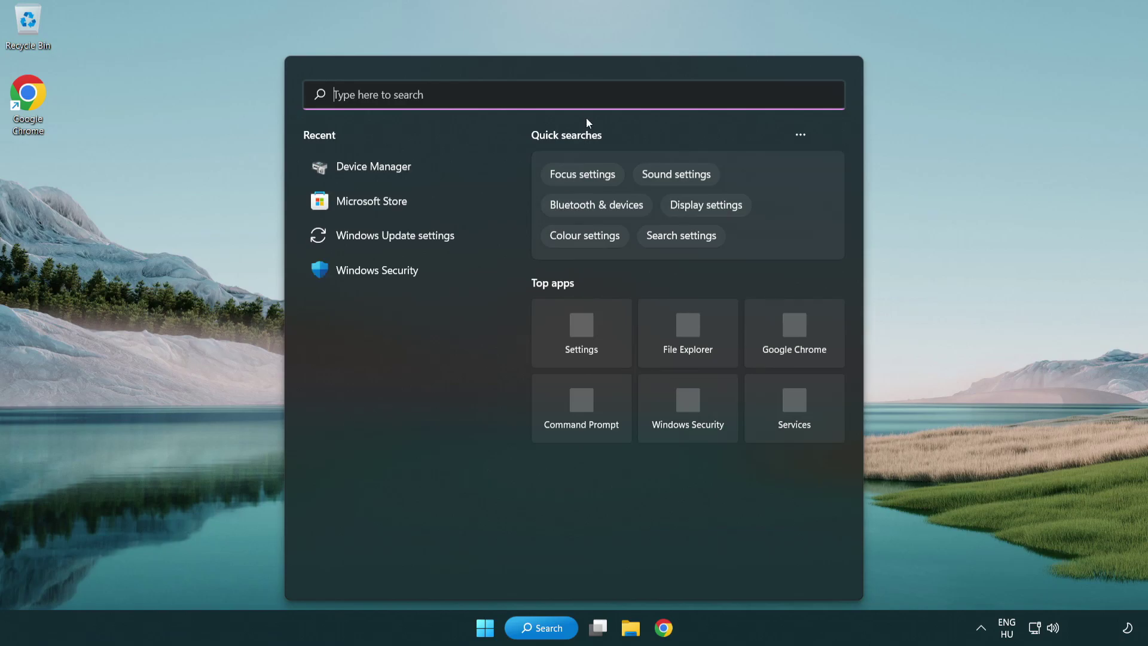
text(device manager)
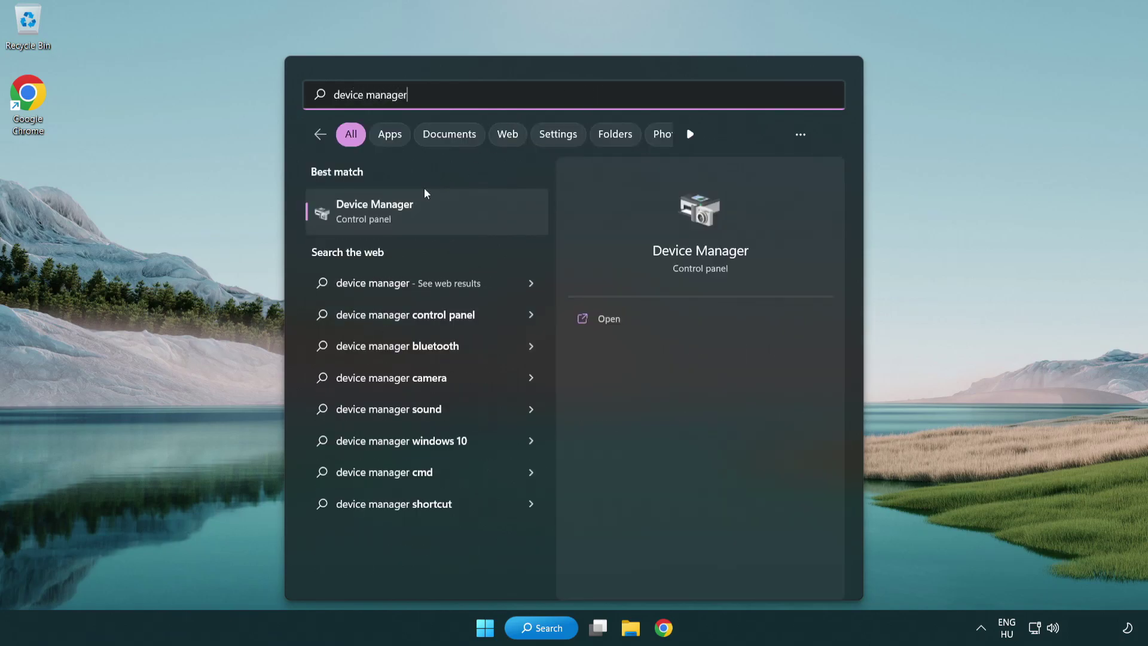
Step: Open Device Manager, expand Sound, video and game controllers, and bring up High Definition Audio Device's actions
click(469, 216)
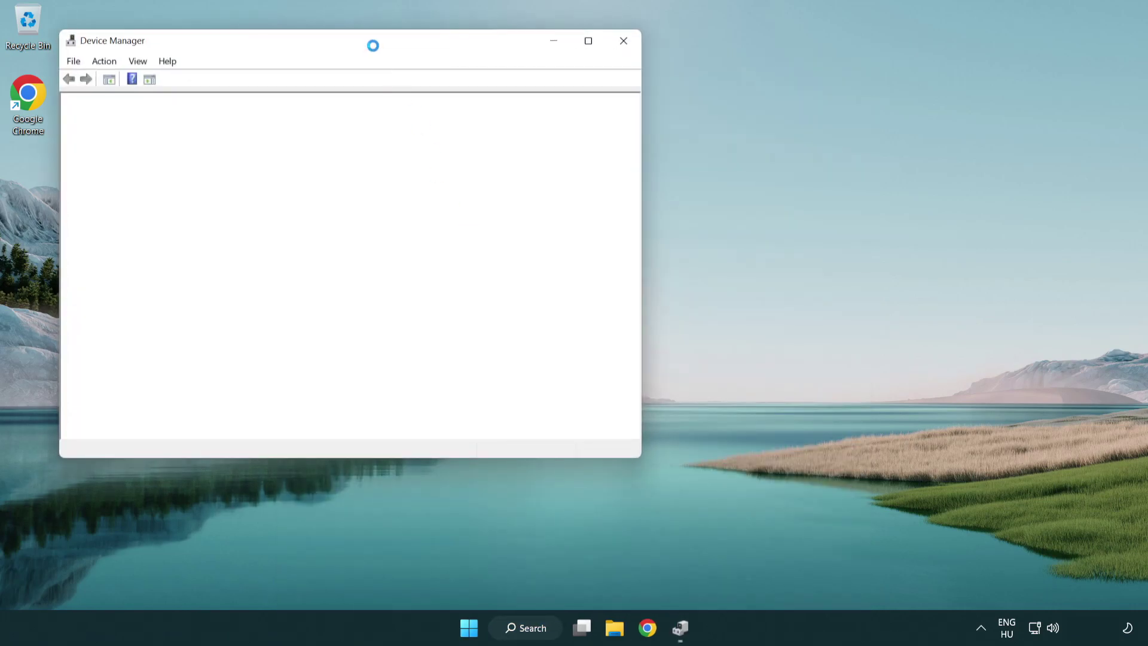
drag(364, 38, 581, 106)
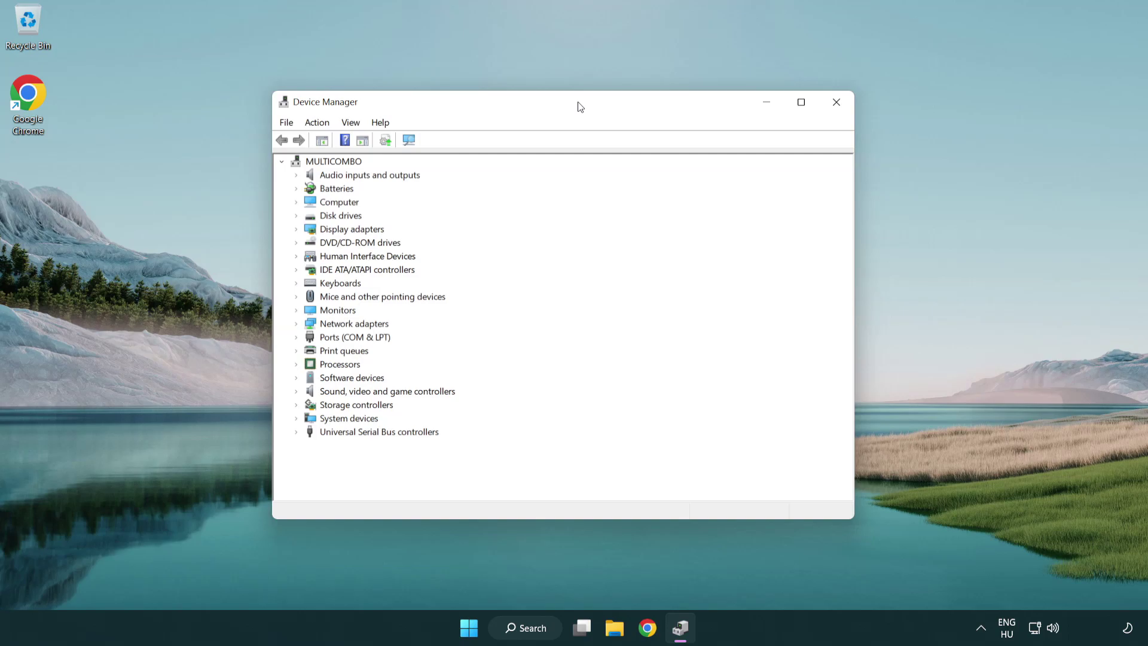
click(323, 392)
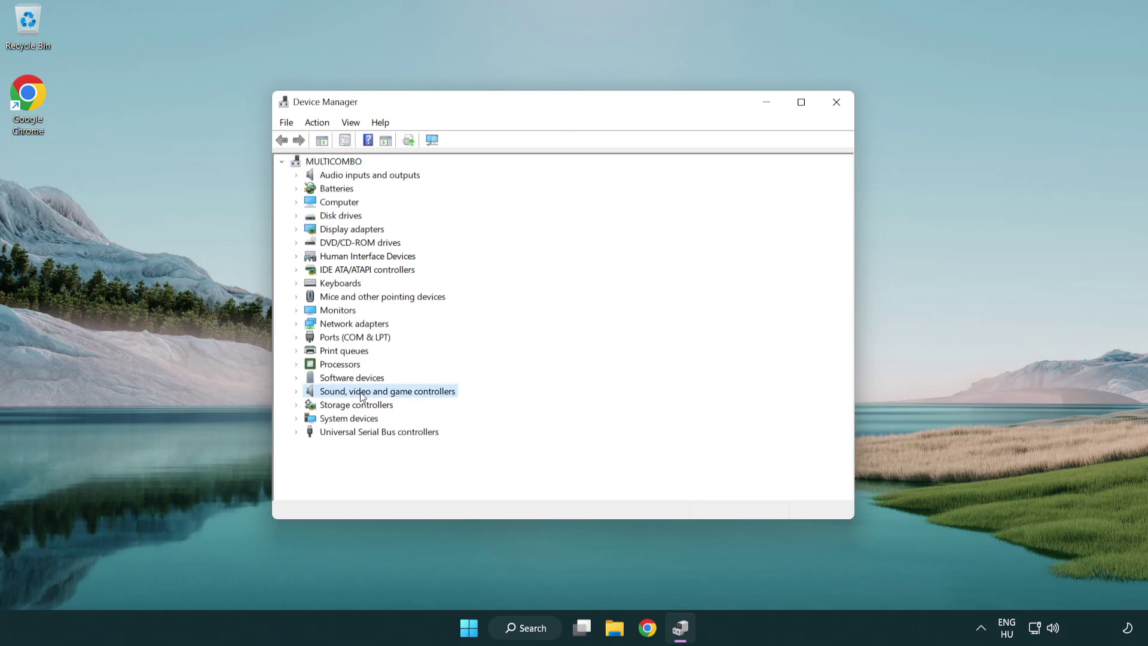
click(296, 392)
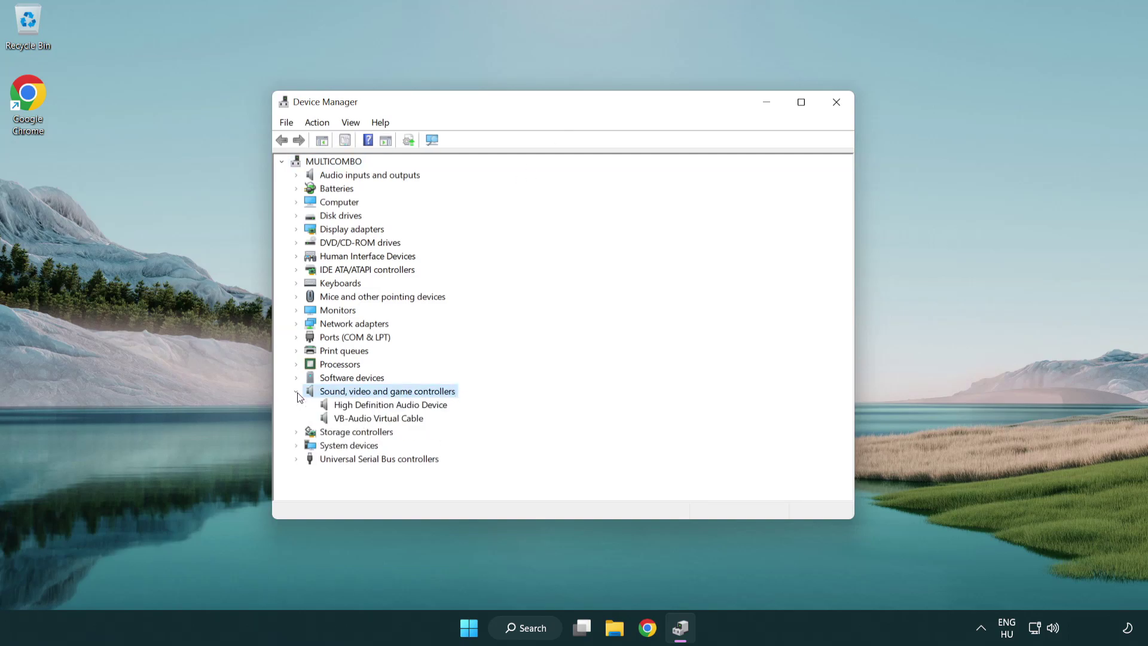
click(356, 407)
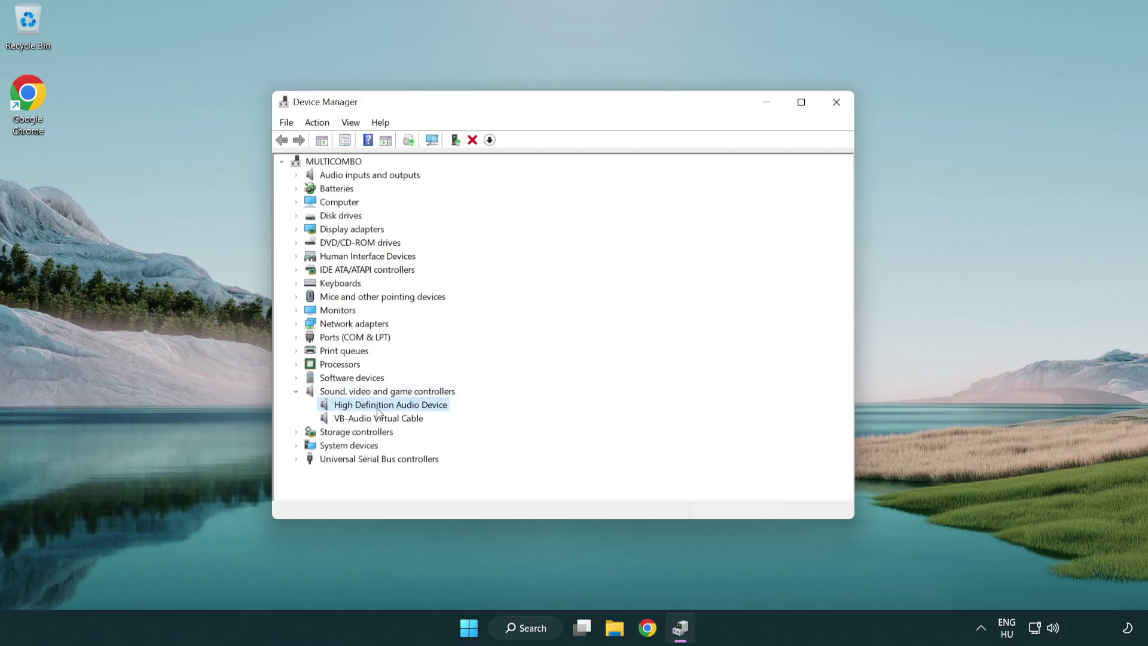
right_click(402, 409)
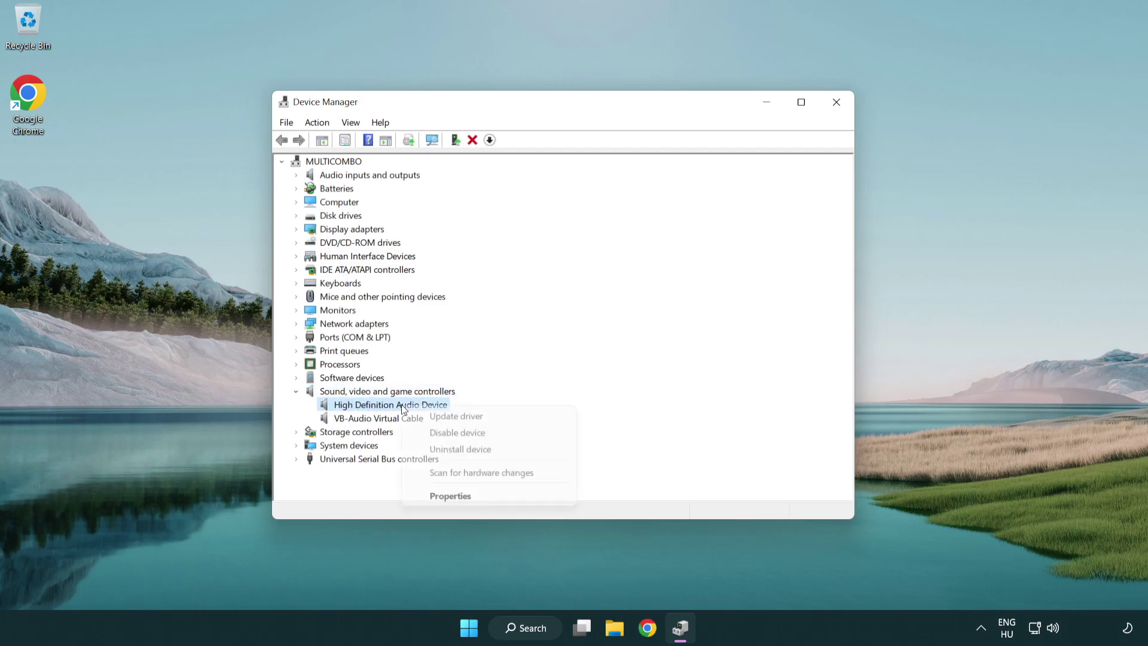
Step: Reinstall the High Definition Audio Device driver from the computer's compatible-driver list, confirming the warning
click(495, 416)
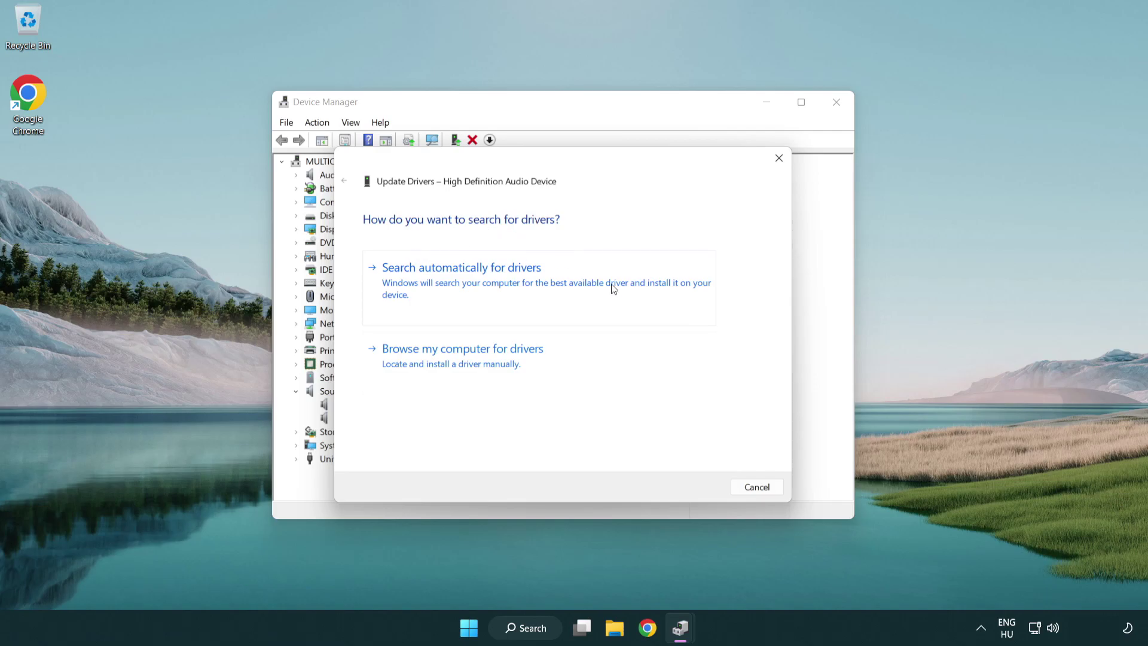
click(465, 375)
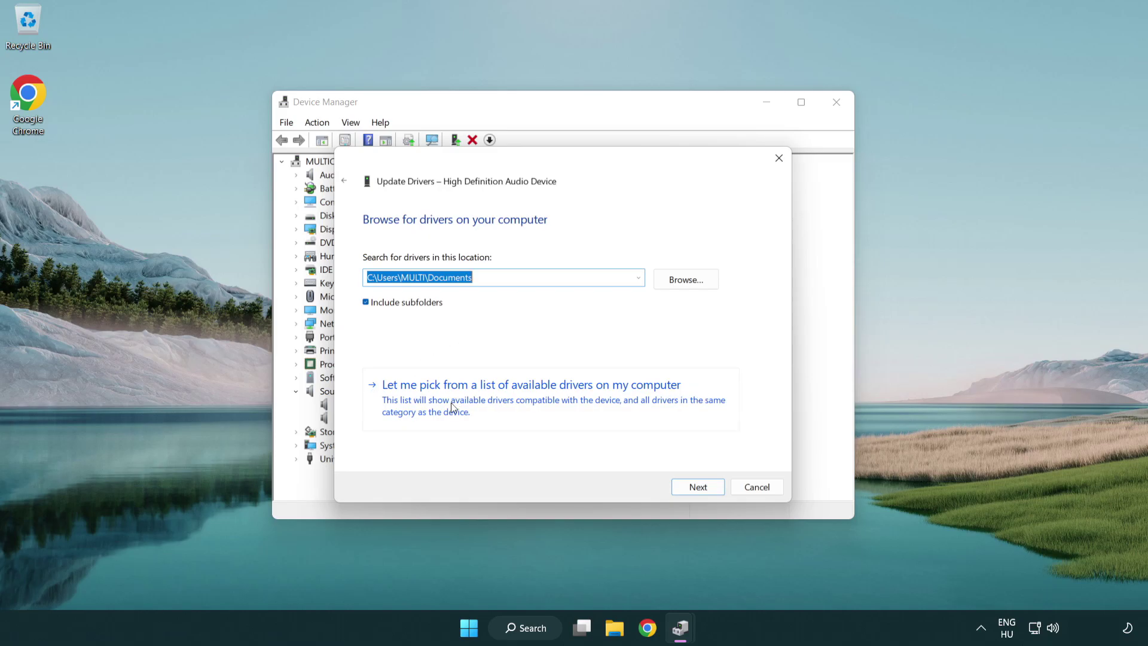
click(553, 407)
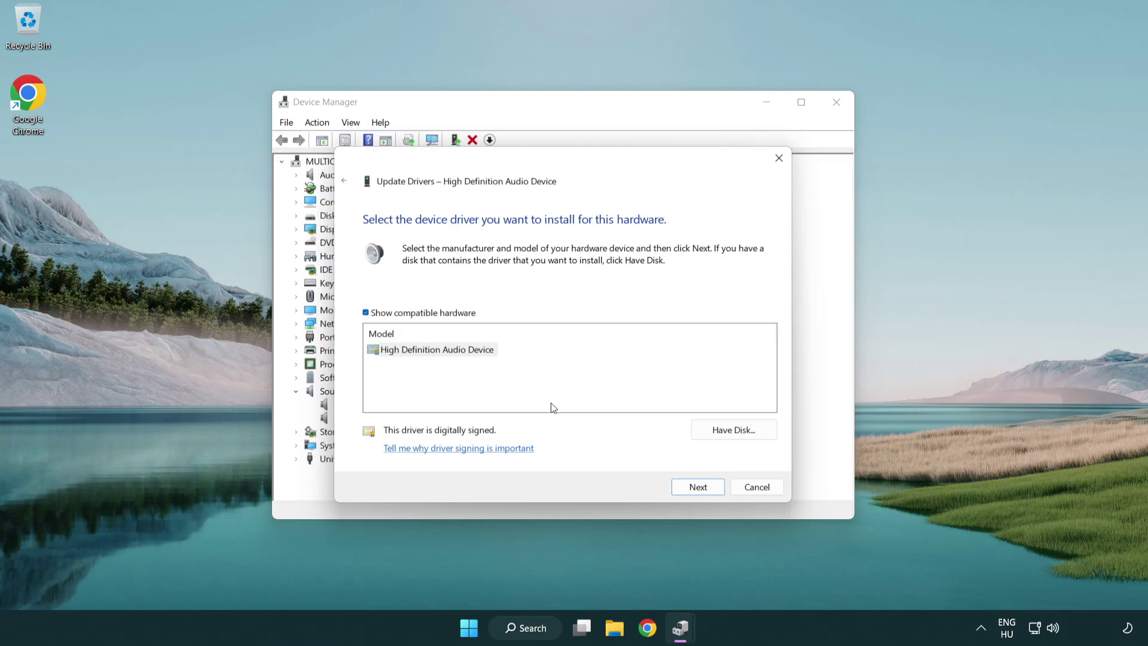
click(366, 350)
click(367, 350)
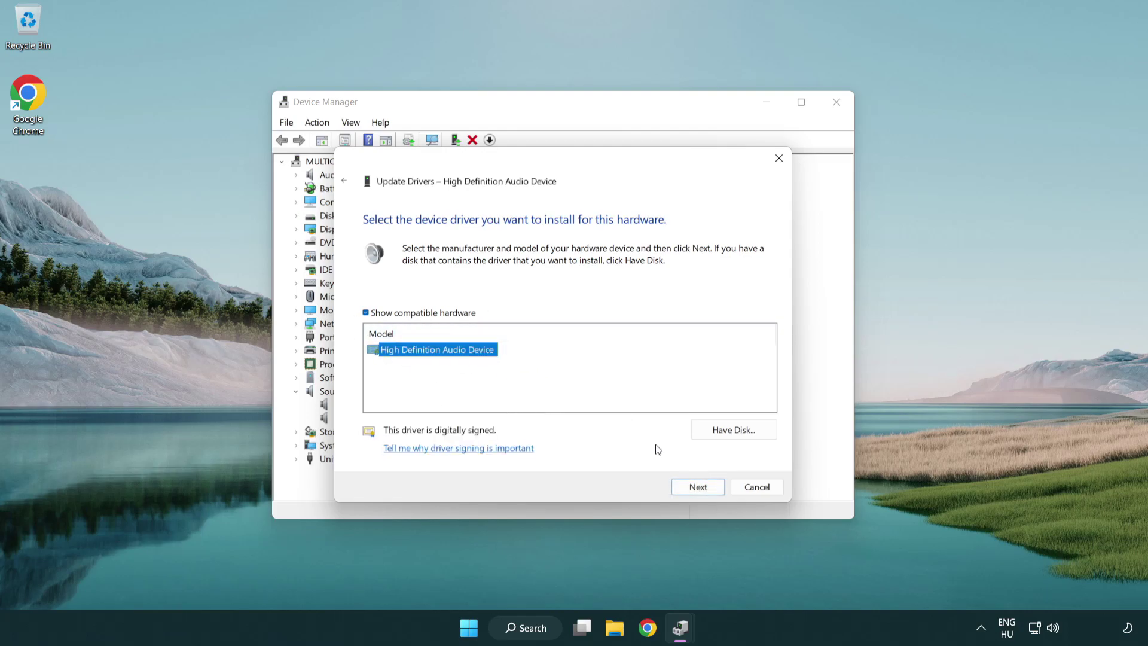
click(710, 489)
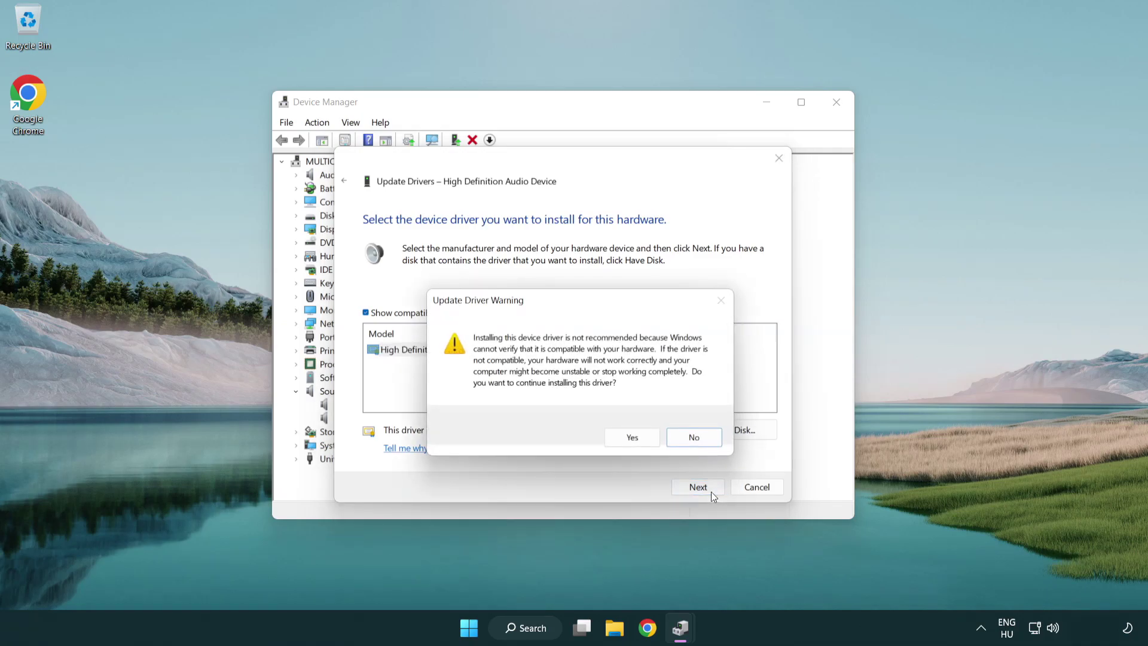
click(632, 440)
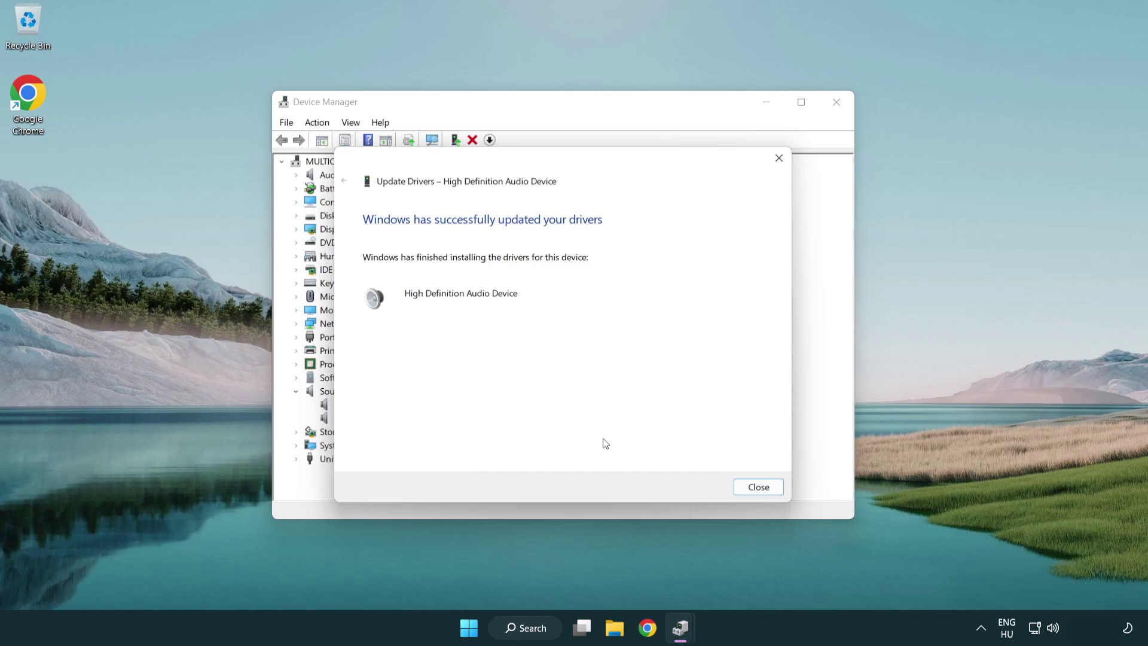
Step: Close the driver wizard and Device Manager, then restart the PC from the Start menu's power options
click(759, 488)
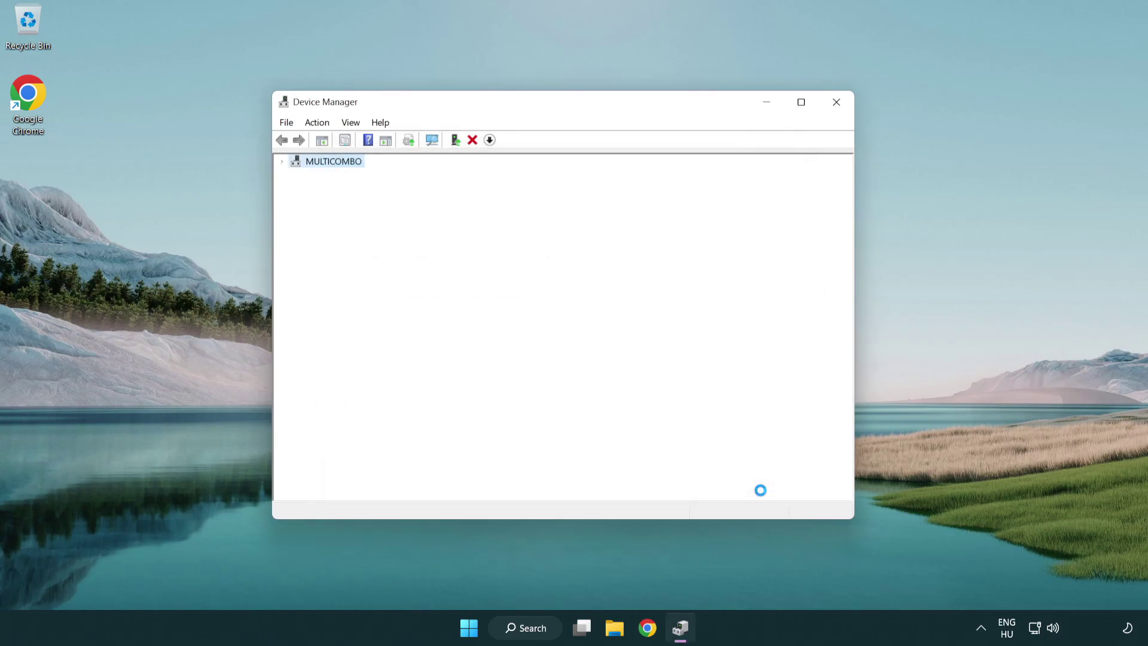
click(837, 102)
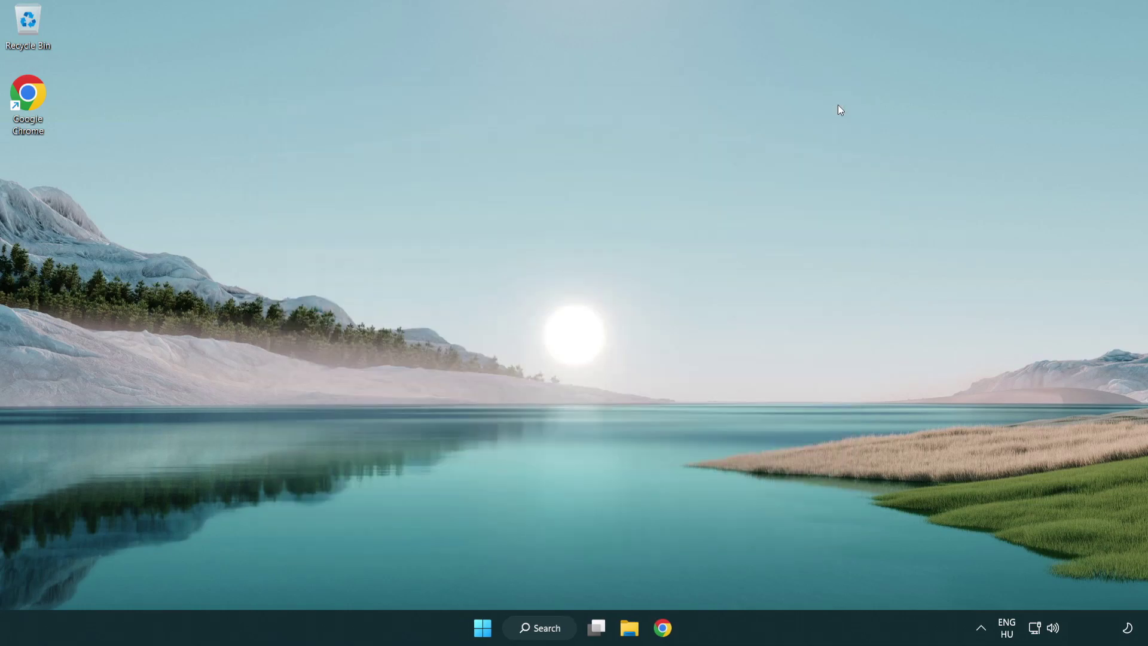
click(485, 628)
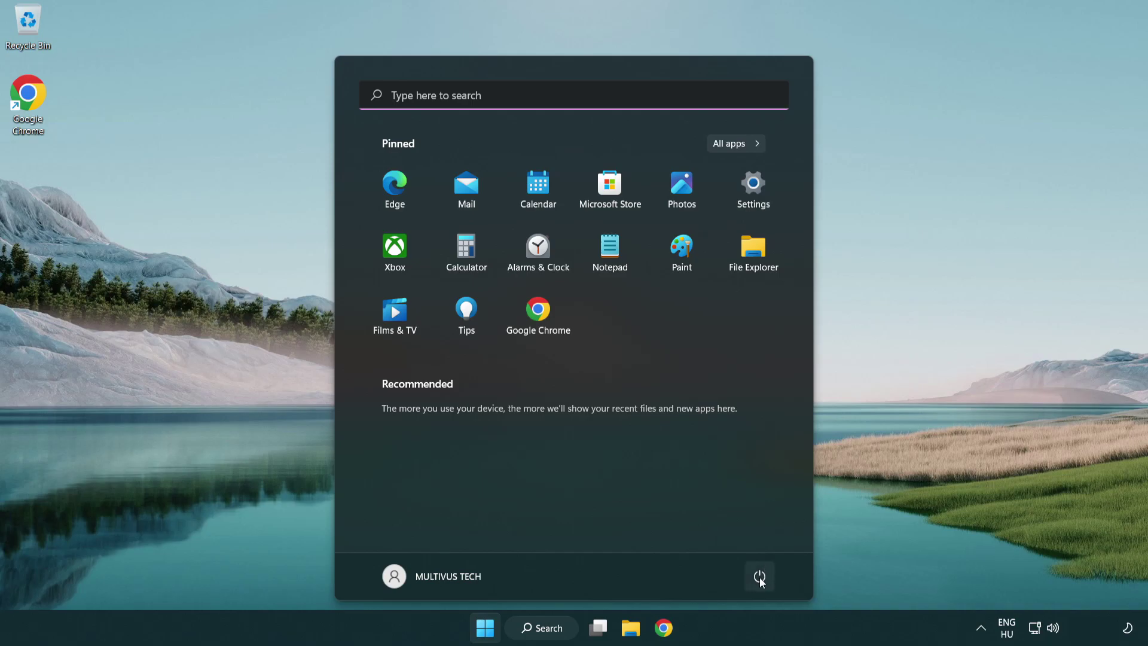
click(759, 576)
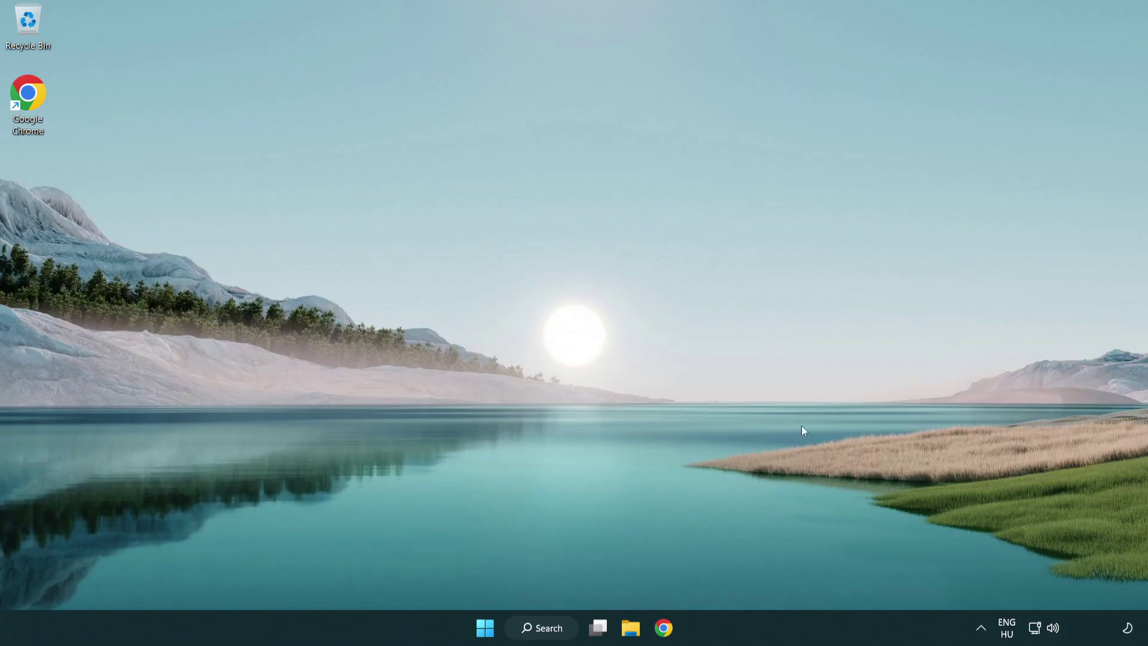
Step: Launch the Playing Audio troubleshooter from the taskbar speaker icon's Troubleshoot sound problems option
right_click(1056, 632)
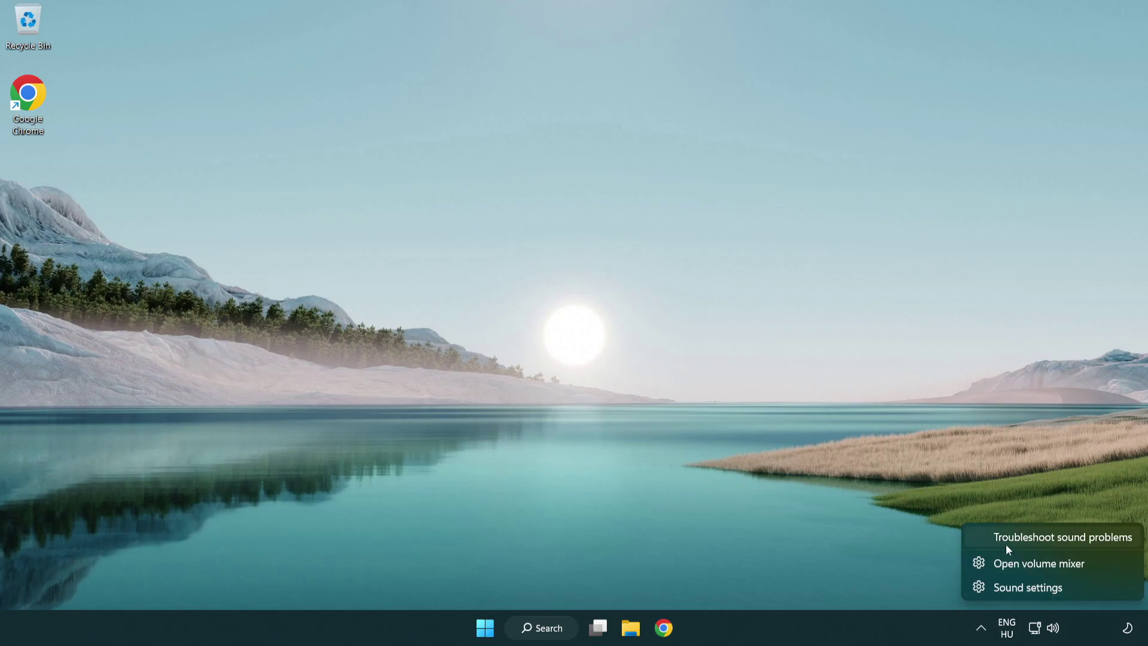
click(1048, 538)
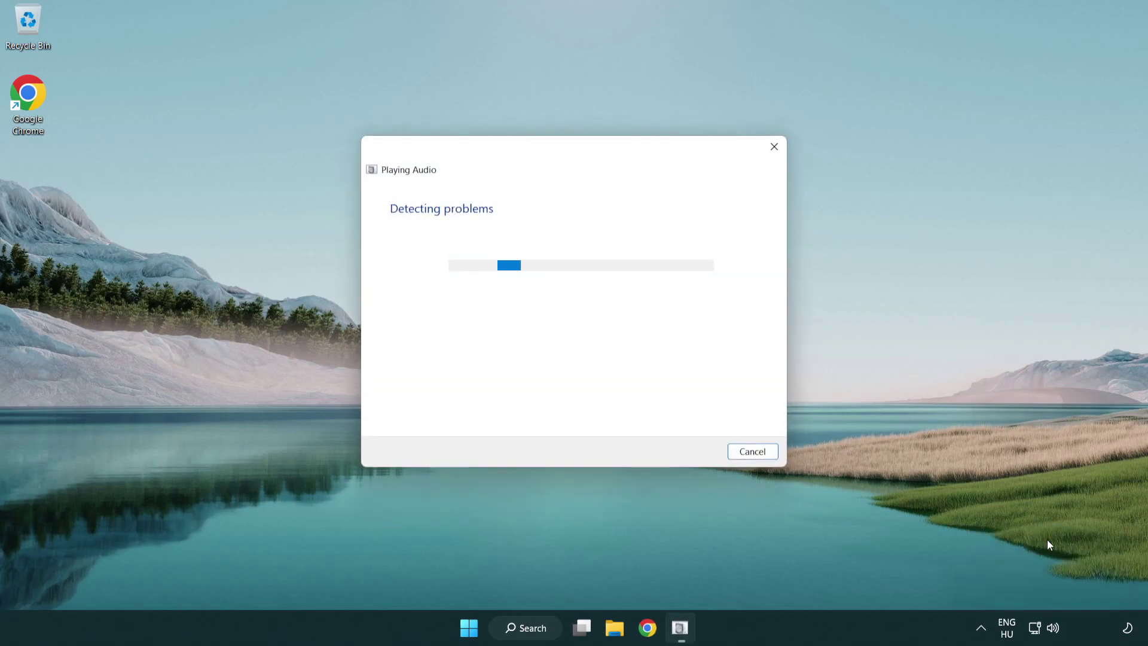